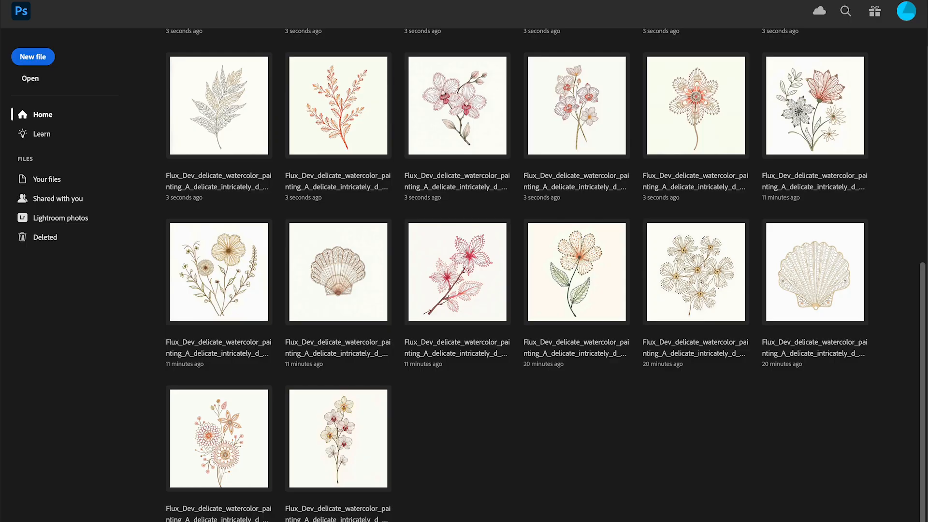
- Run the script Magic Watercolor Background Remover.jsx from the custom scripts subfolder in Adobe Photoshop 2021's Presets/Scripts folder
click(99, 0)
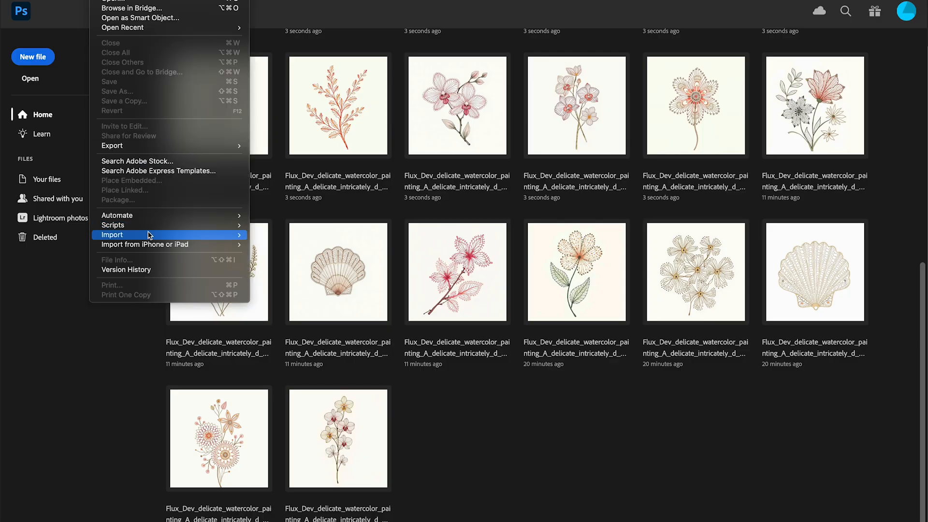
mouse_move(150, 225)
click(274, 331)
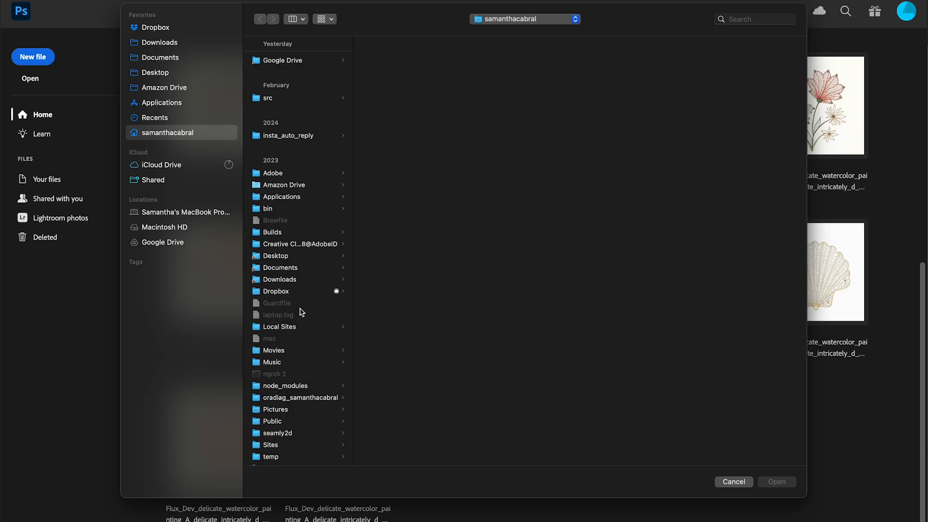
click(153, 104)
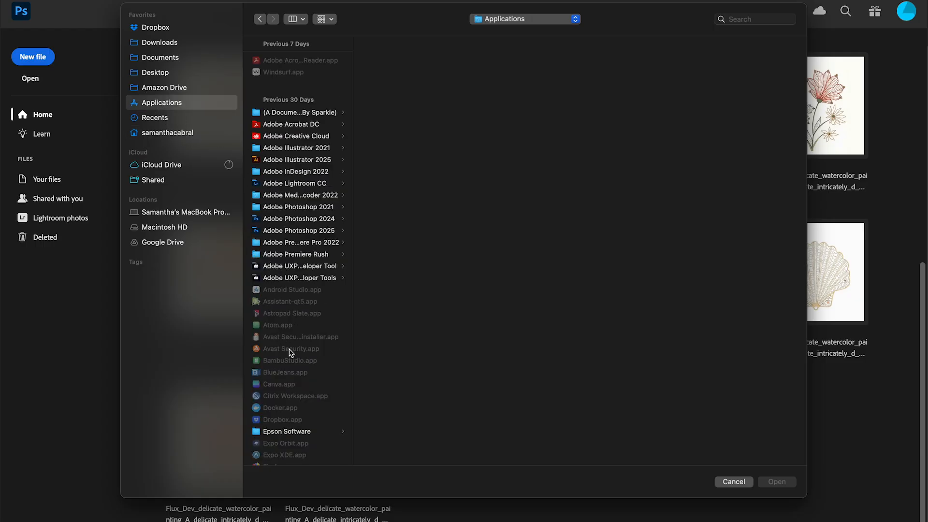
click(290, 208)
click(383, 119)
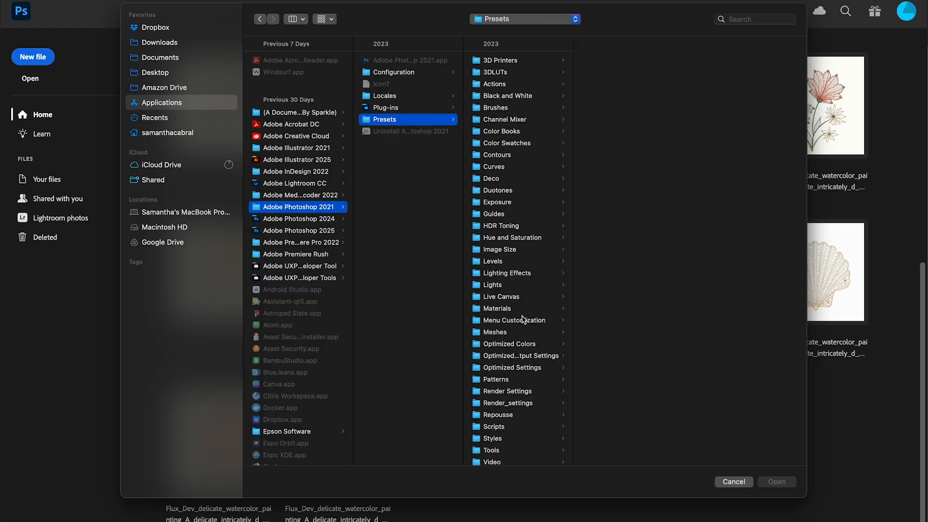
click(496, 429)
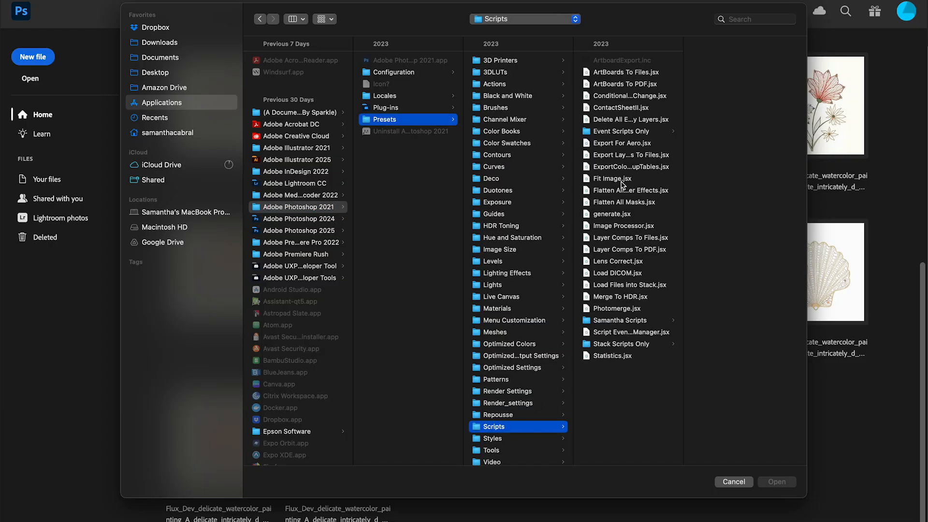
click(611, 321)
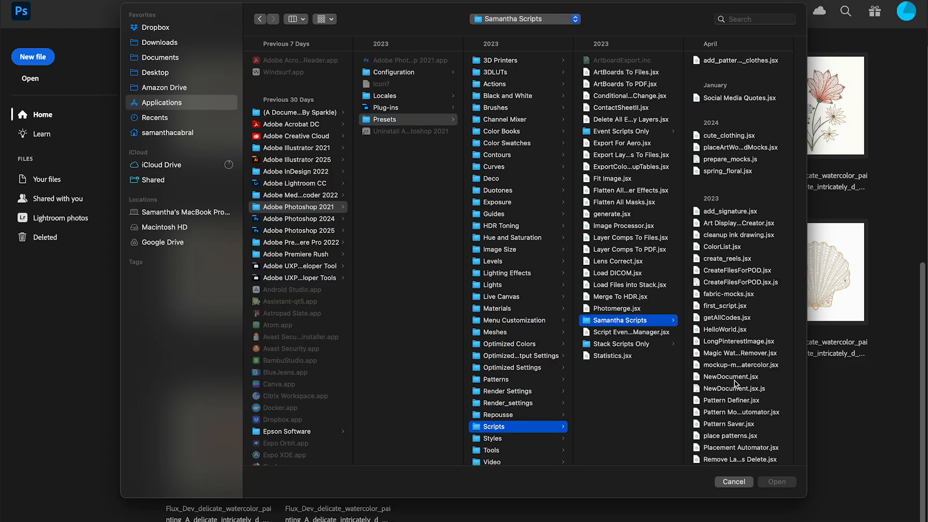
click(726, 354)
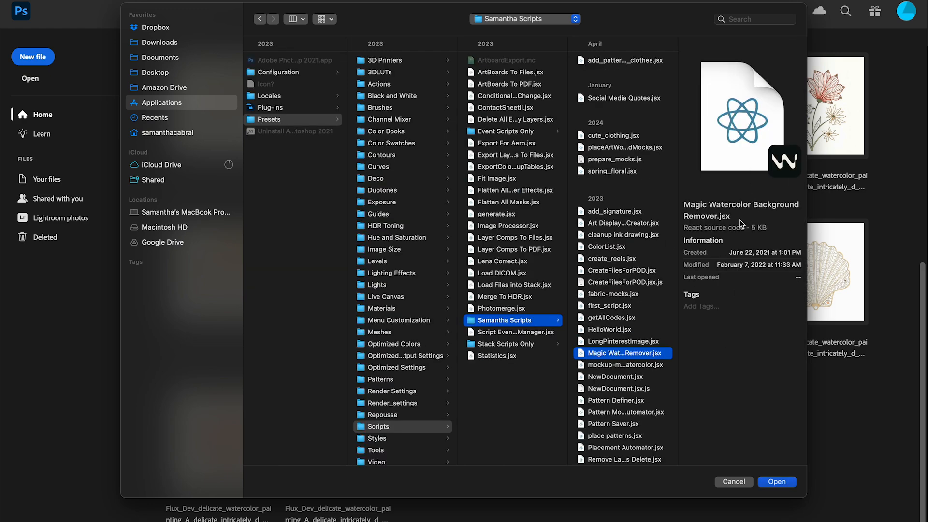
click(777, 484)
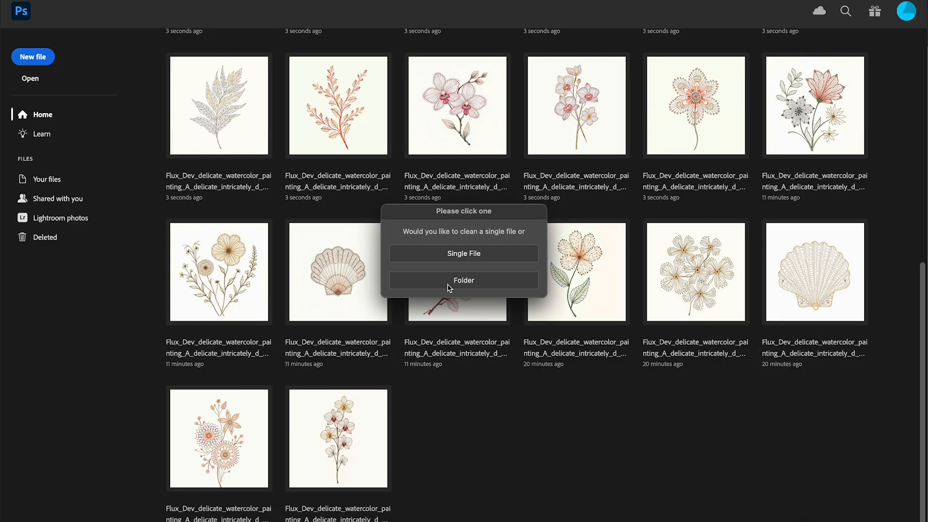
- Choose to clean a whole folder and set the source to scans 2 inside palm springs on the Desktop
click(449, 286)
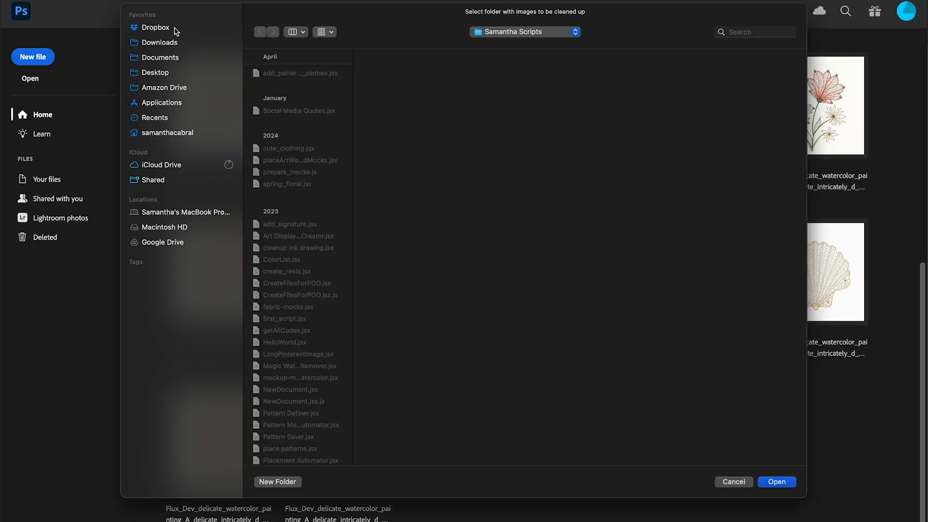
click(143, 73)
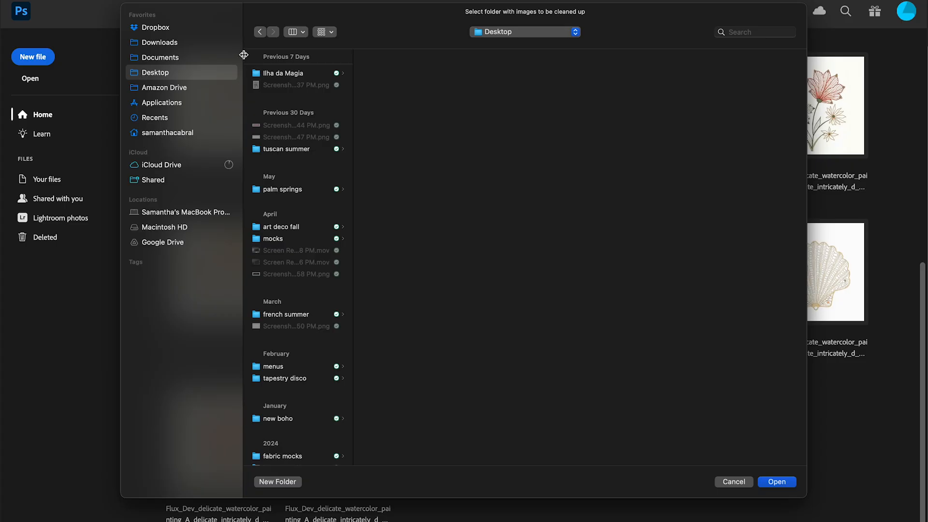
click(281, 188)
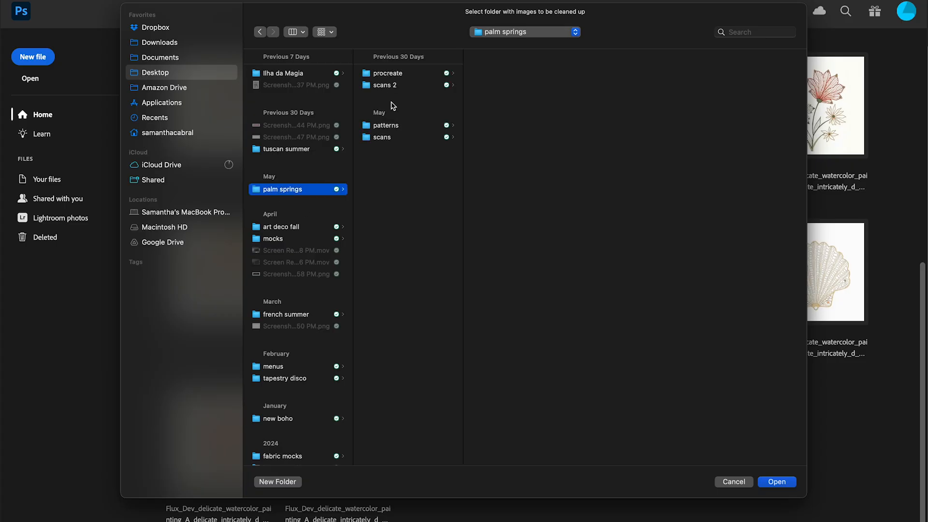
click(386, 138)
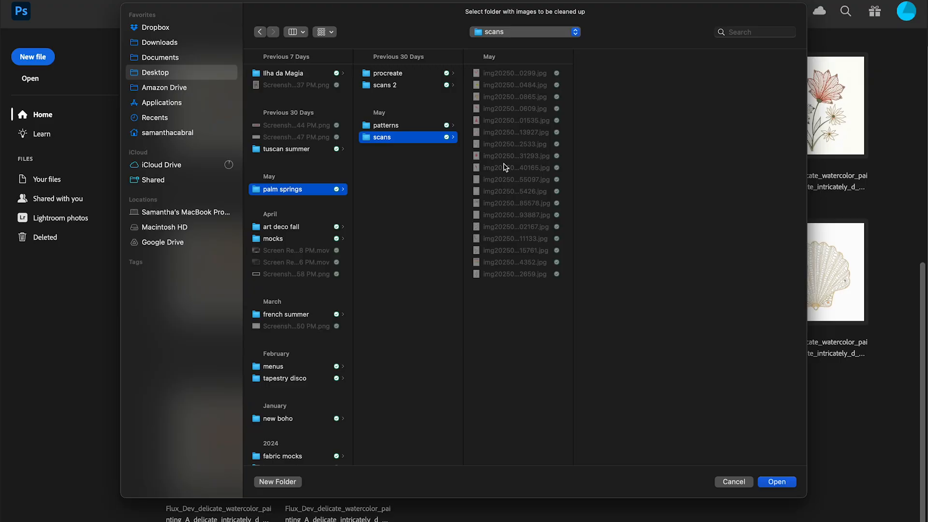
click(389, 85)
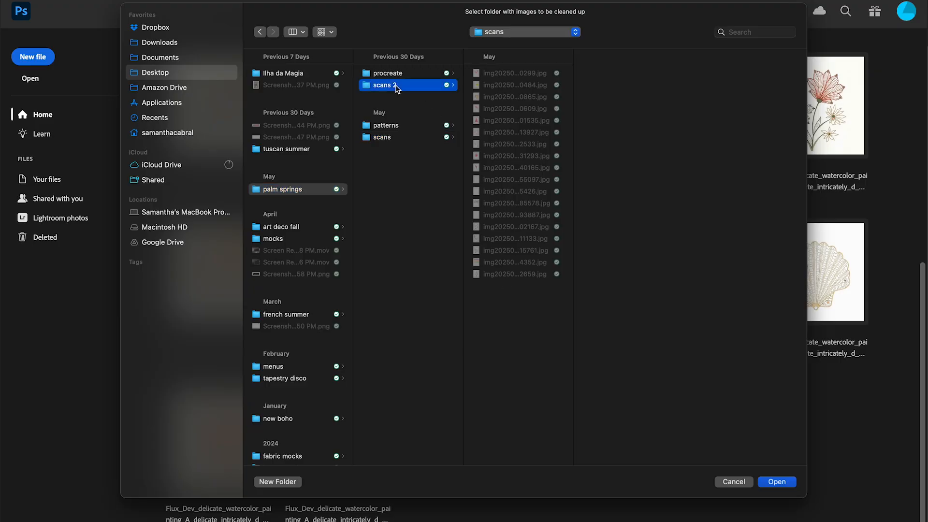
click(495, 75)
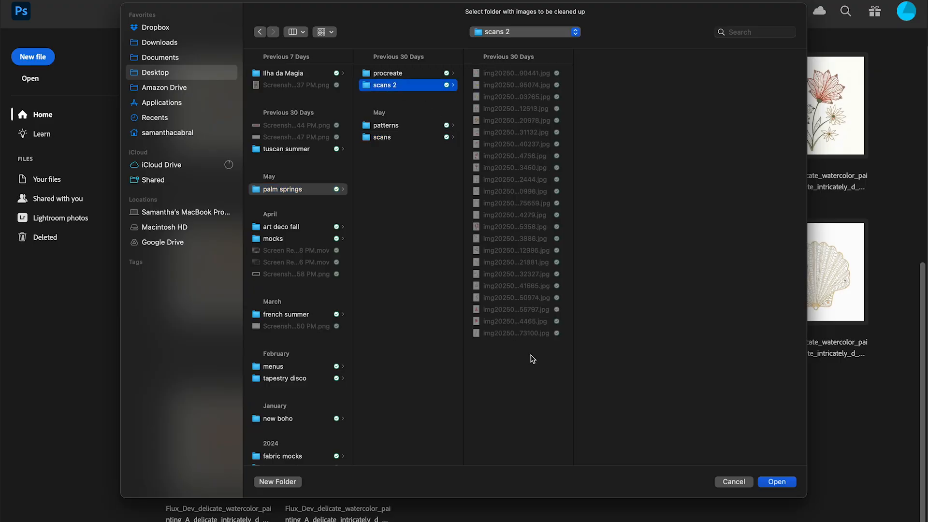
click(777, 482)
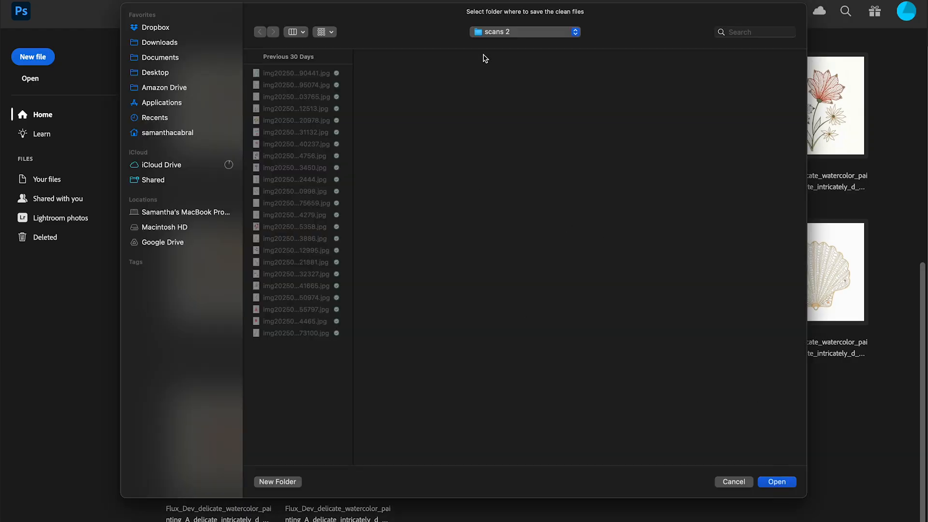
- Create a folder named "clean images" inside palm springs and use it as the save location for the cleaned files
click(489, 32)
click(498, 43)
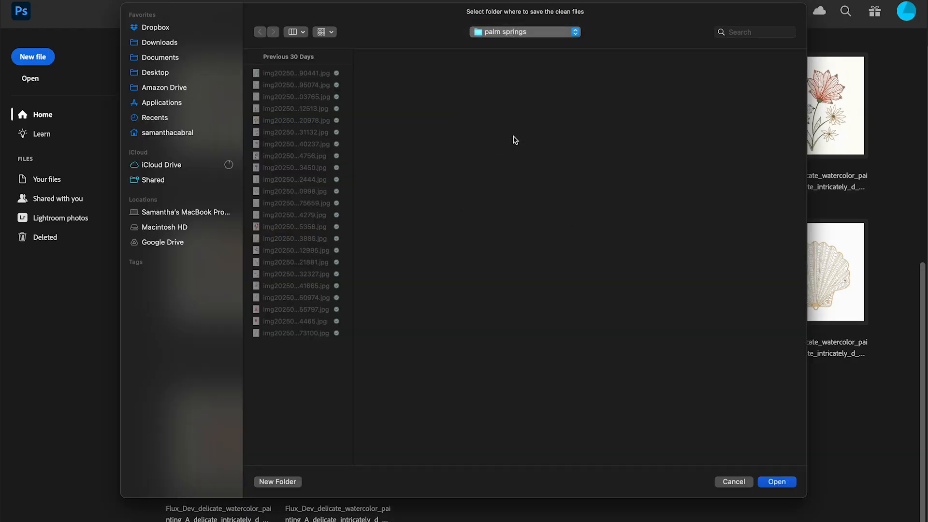
click(271, 482)
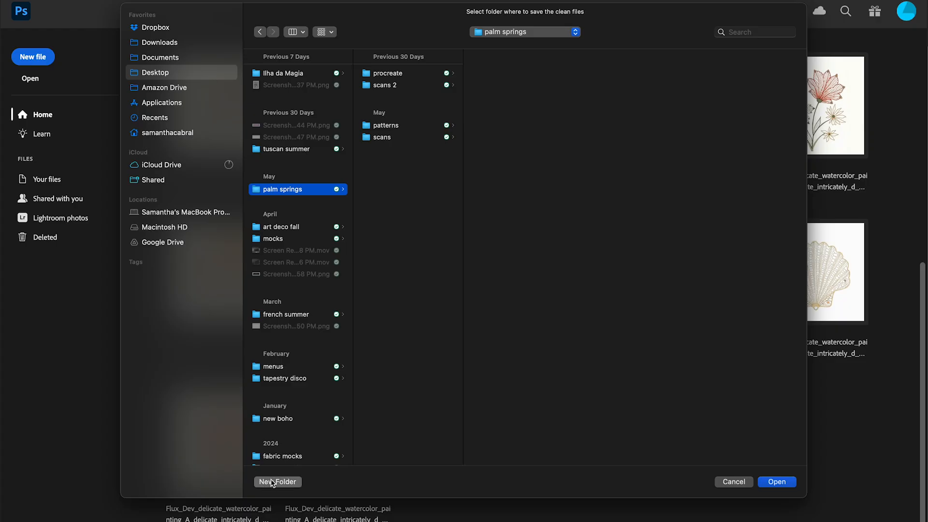
text(c)
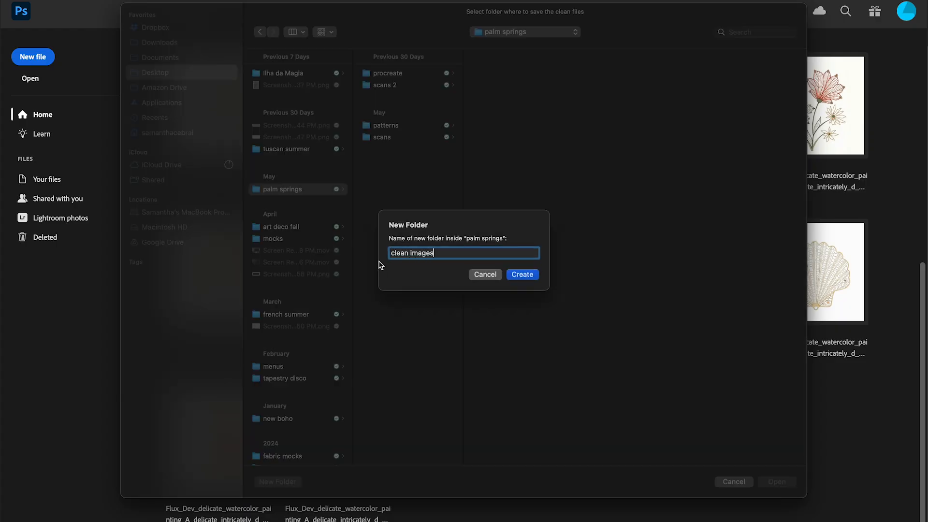
text(lean images)
key(Return)
key(Return)
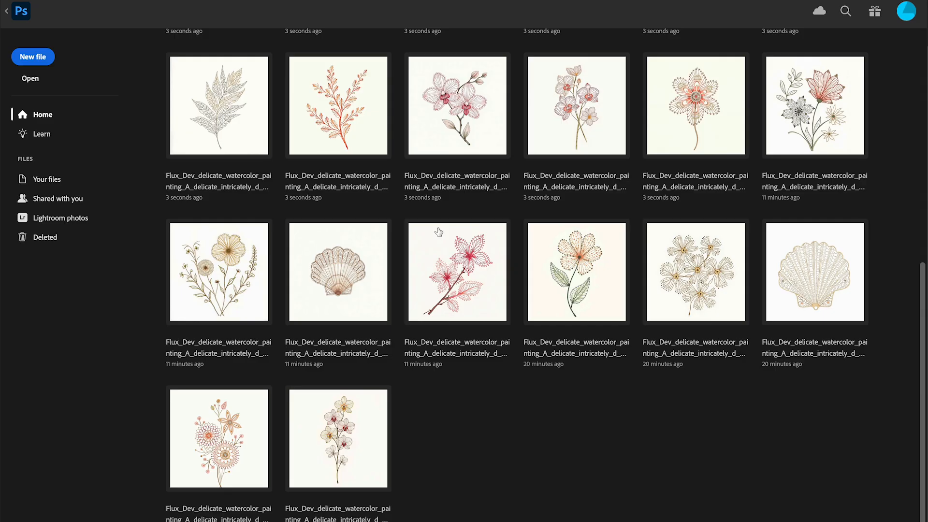
- Browse the clean images folder for opening and preview the first few cleaned PNG files
click(101, 1)
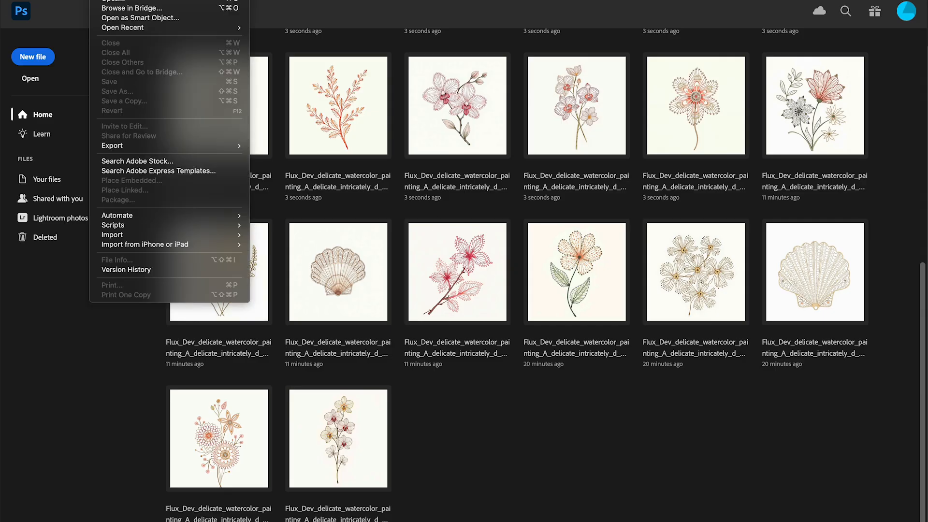
click(113, 3)
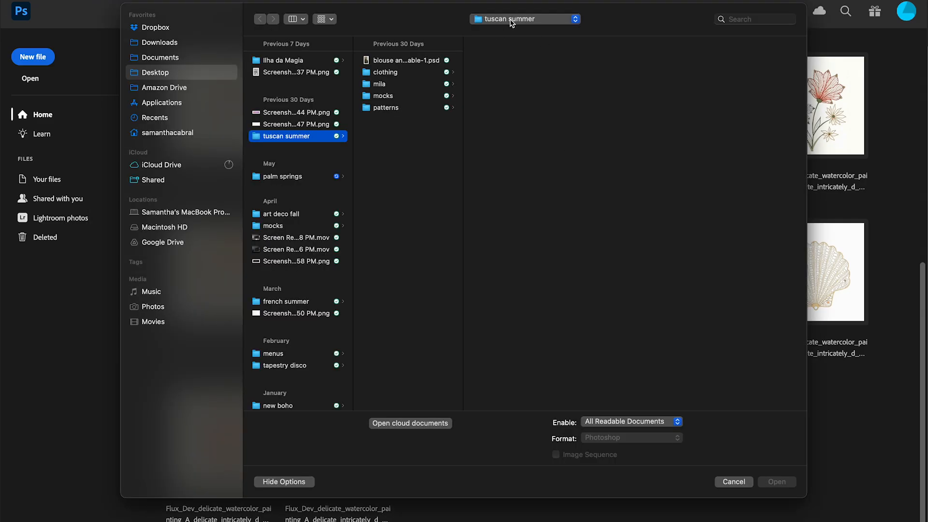
click(511, 22)
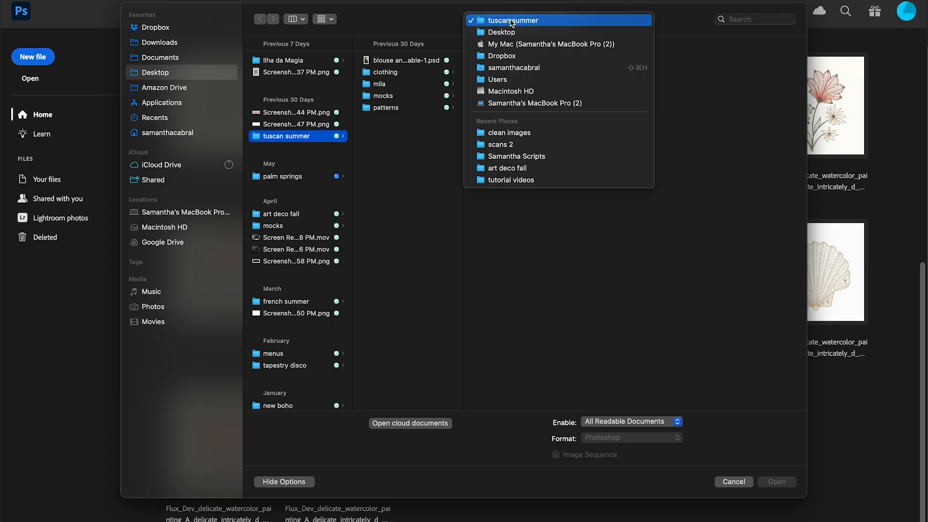
click(520, 134)
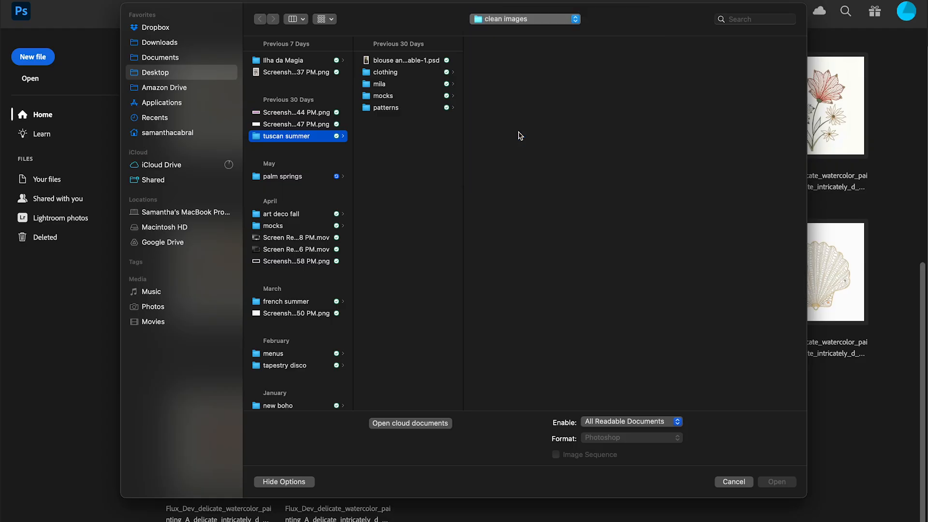
click(500, 65)
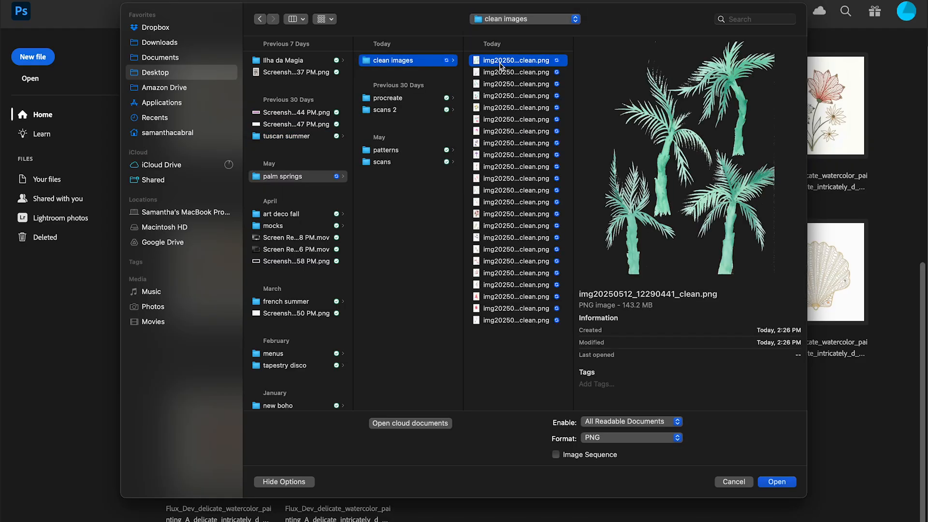
key(Down)
key(Down)
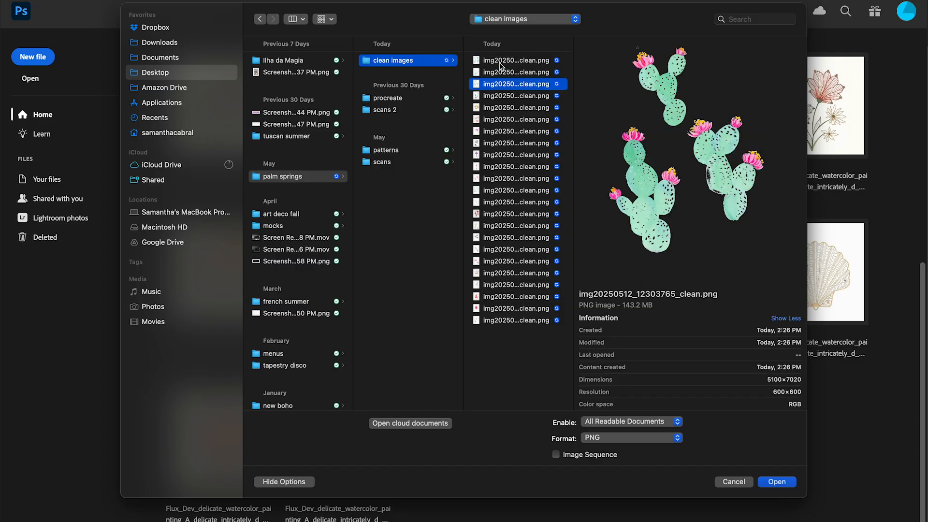
key(Down)
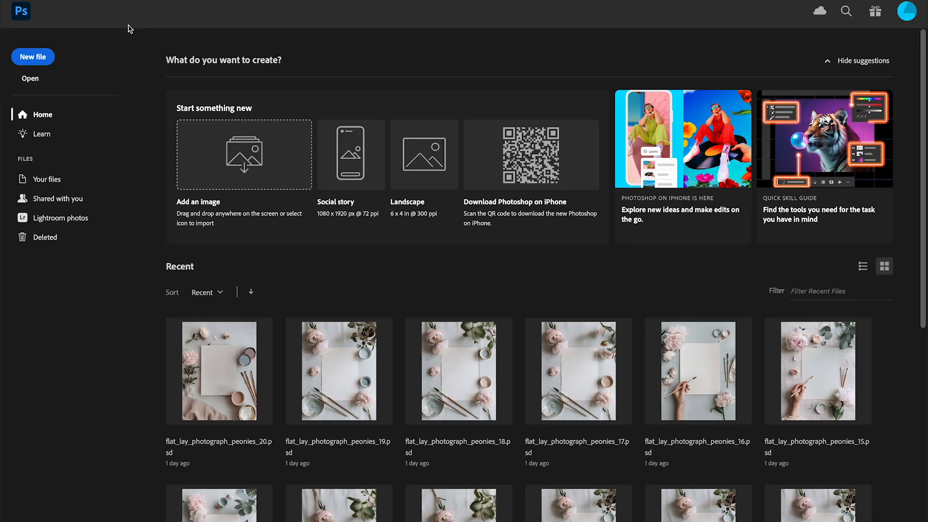
- Run the script art_mockups.jsx from the photoshop scripts folder
scroll(255, 475, down, 5)
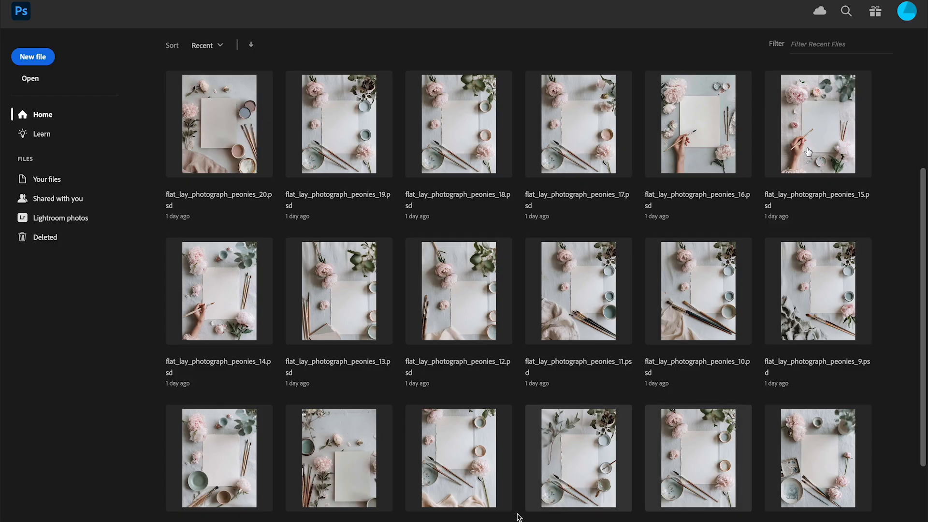
click(100, 0)
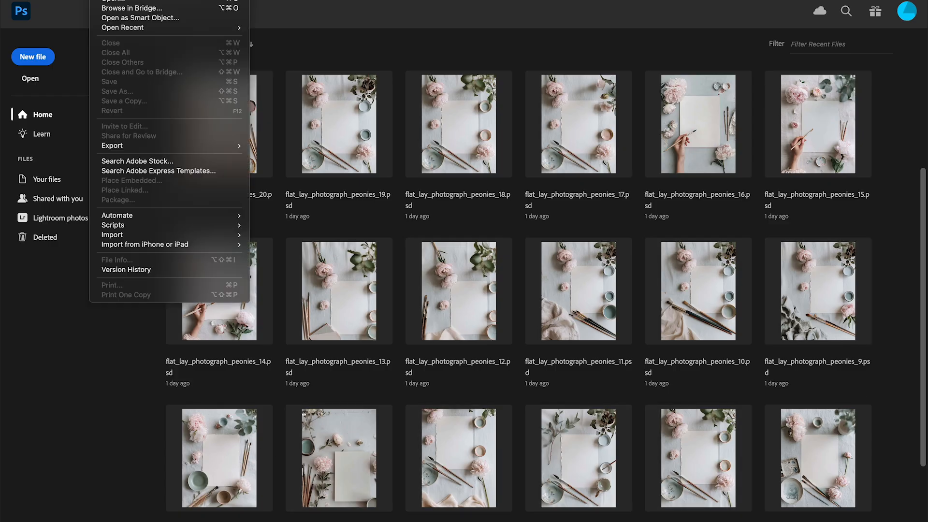
mouse_move(131, 225)
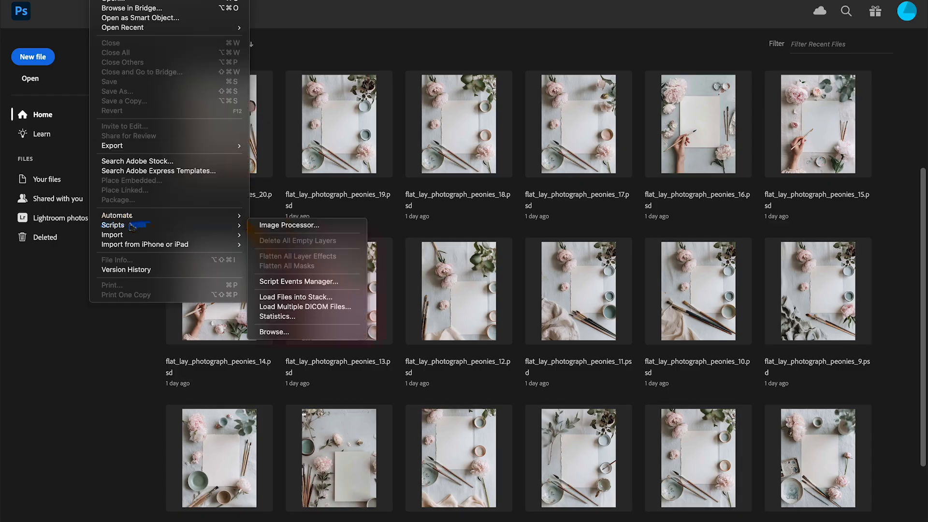
click(273, 331)
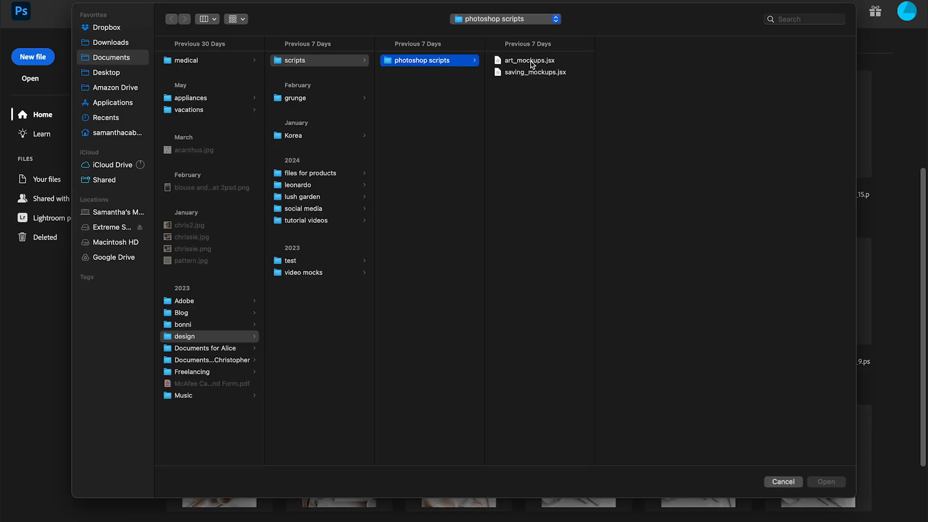
click(532, 61)
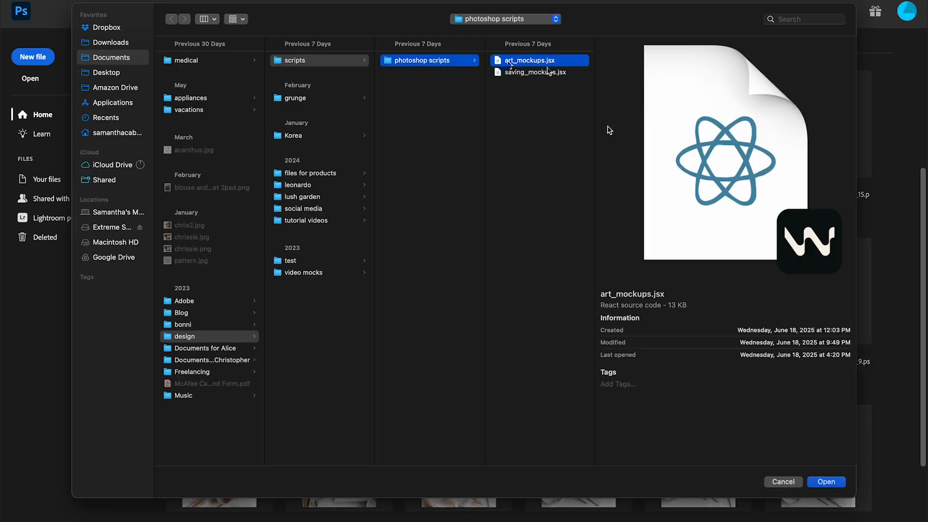
key(Return)
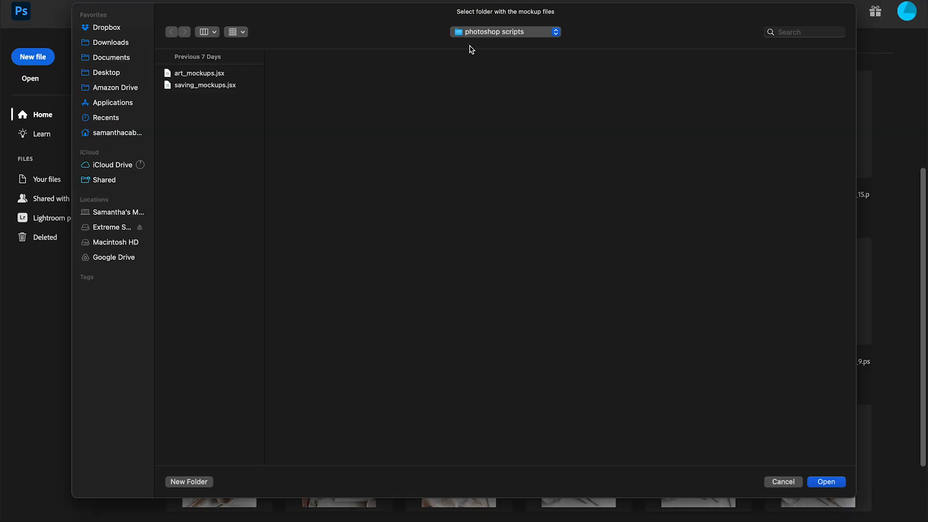
- Select the mockup files folder inside floral art mocks as the source of the mockup files
click(484, 35)
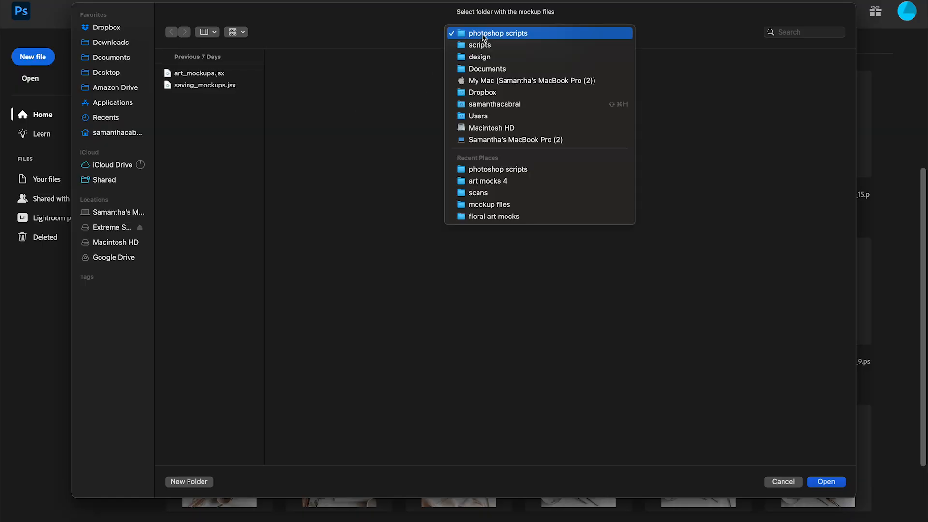
click(494, 216)
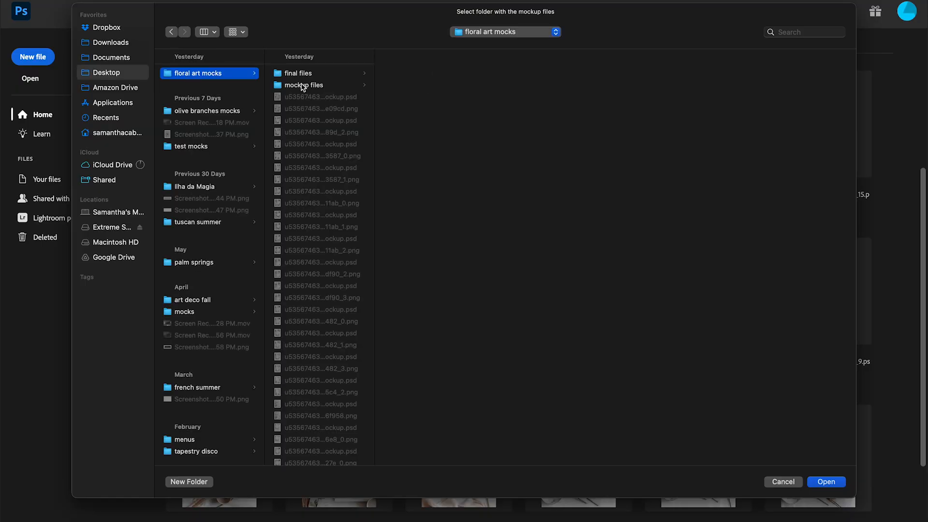
click(302, 85)
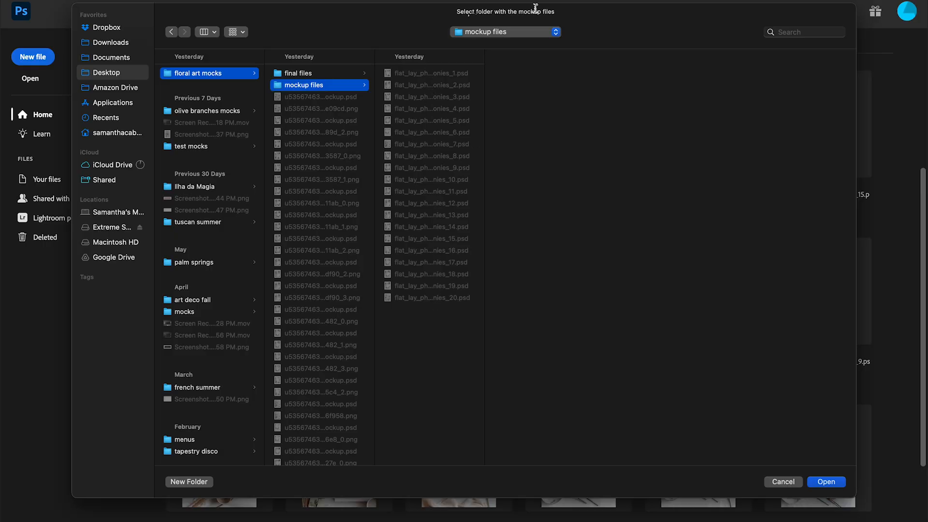
click(826, 481)
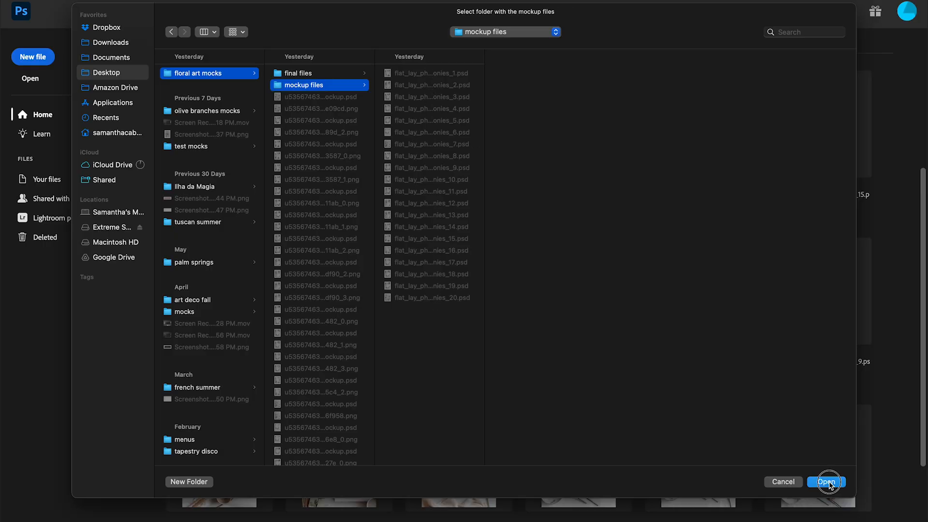
- Select the scans folder inside palm springs as the source of the images placed in the mockups
click(497, 37)
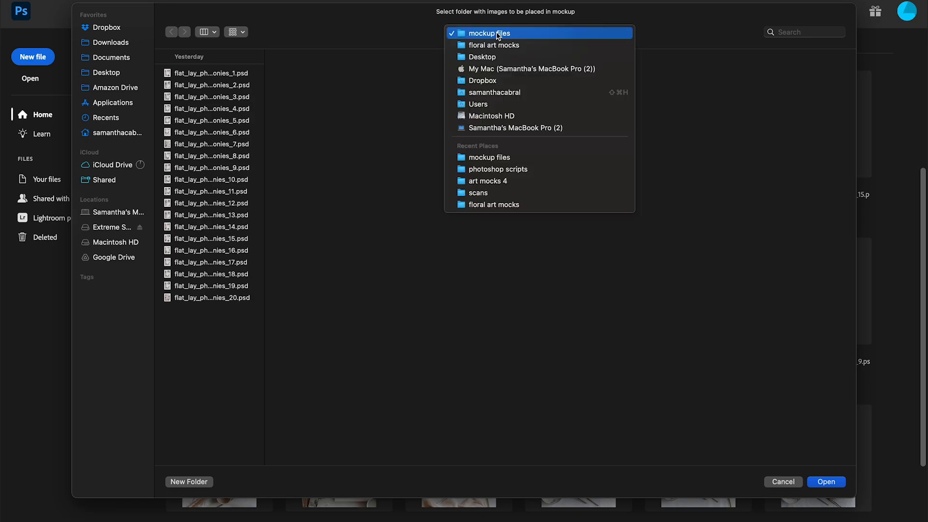
click(479, 196)
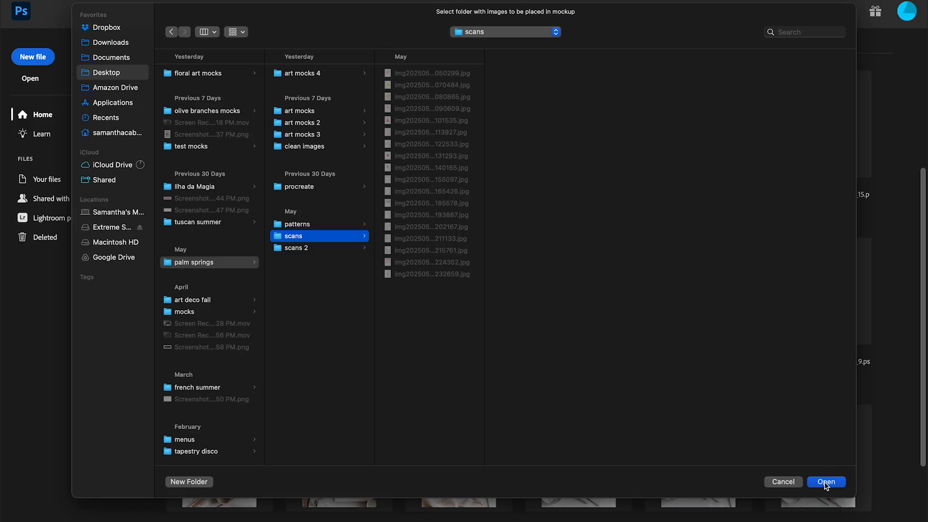
click(826, 483)
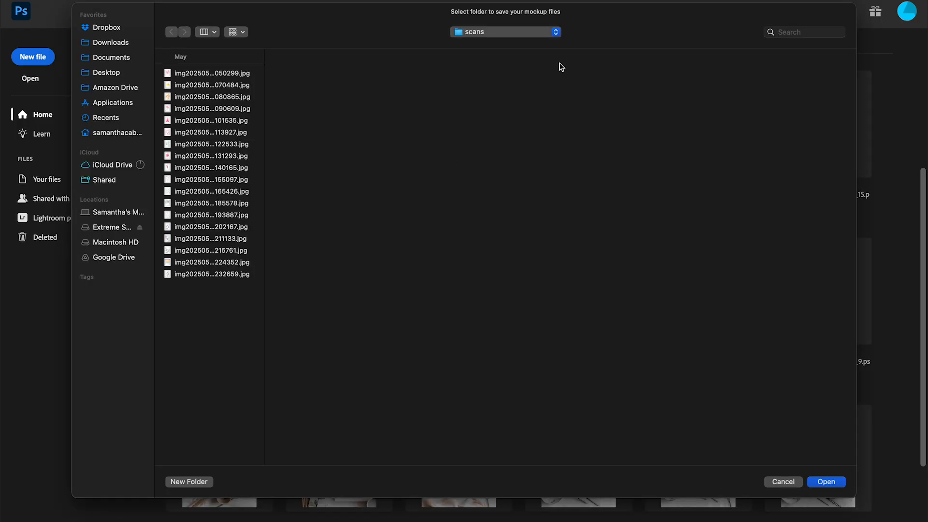
- Create a folder named "art mocks 5" inside palm springs, use it as the mockup save location, and dismiss the script's completion report
click(483, 32)
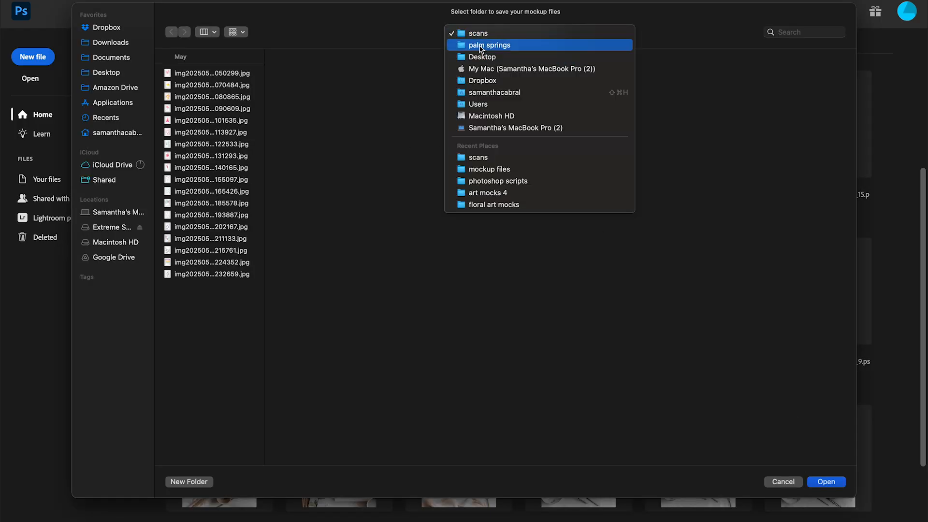
click(482, 48)
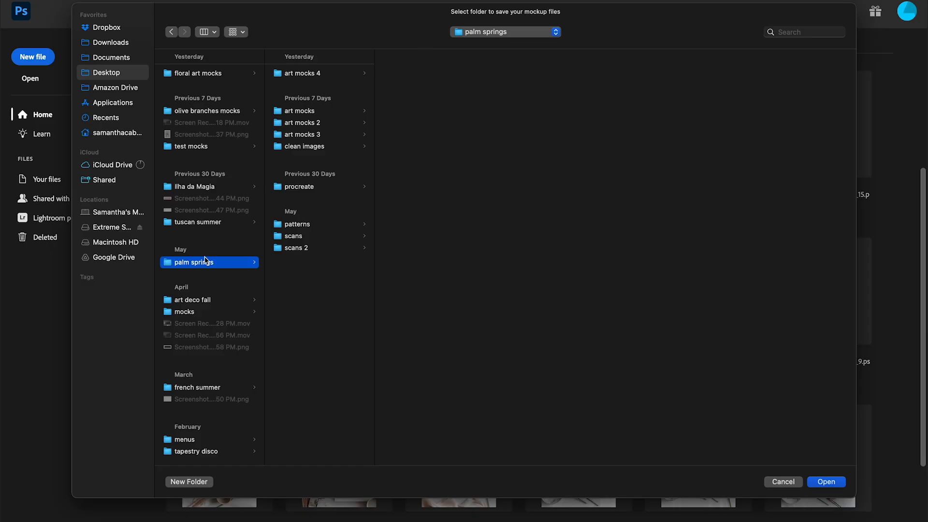
click(193, 482)
text(a)
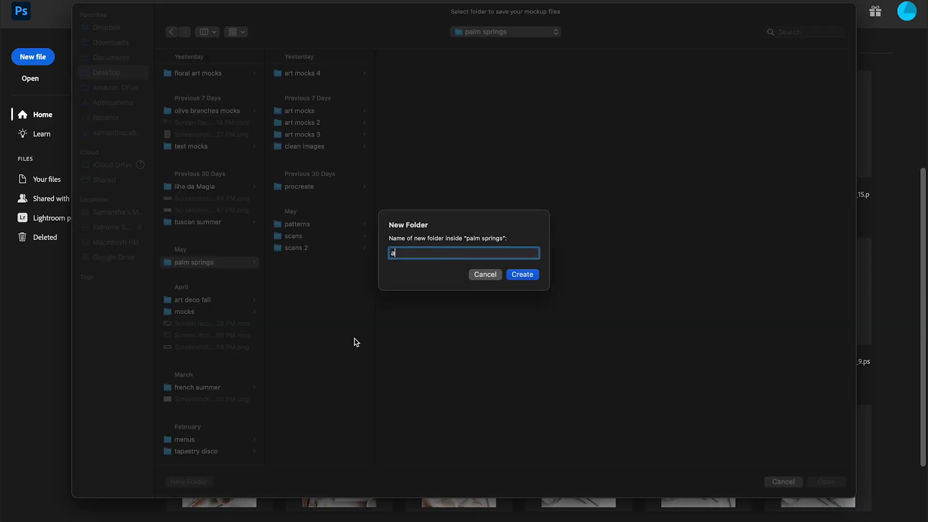
text(rt mocks)
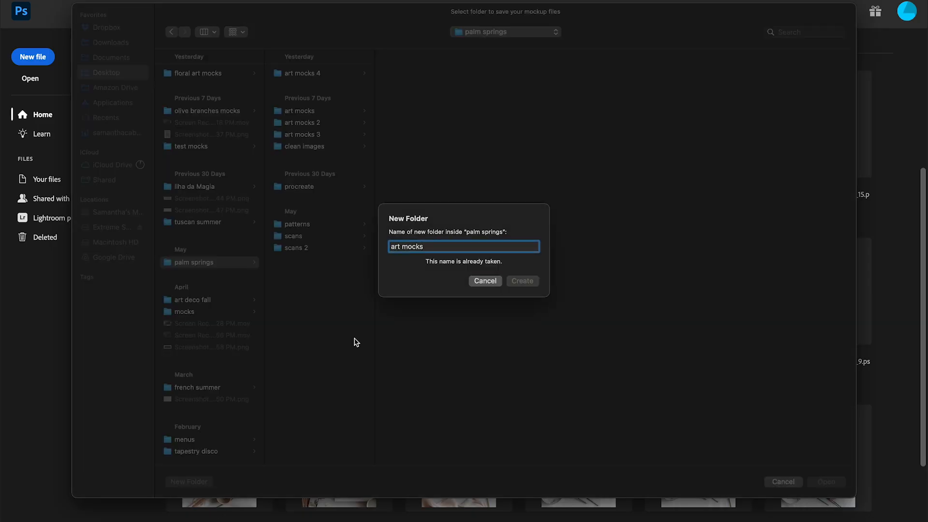
text( 5)
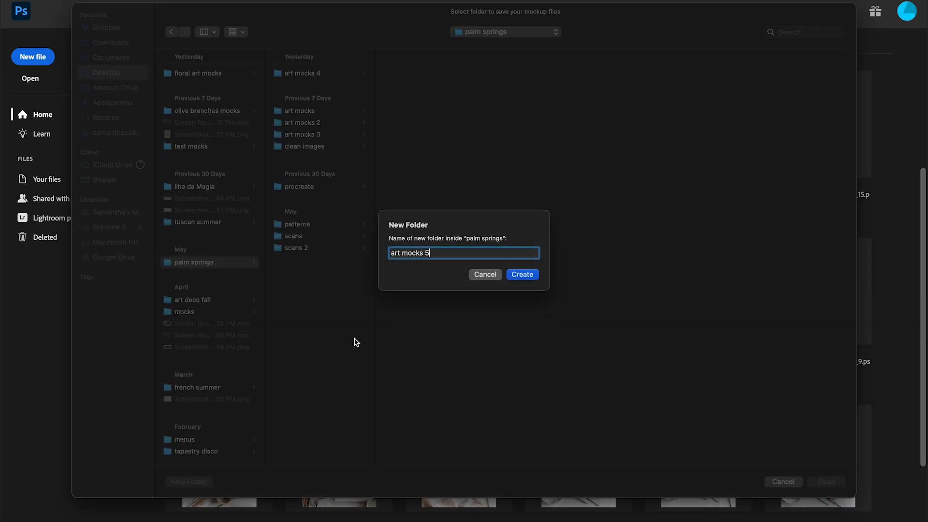
click(523, 275)
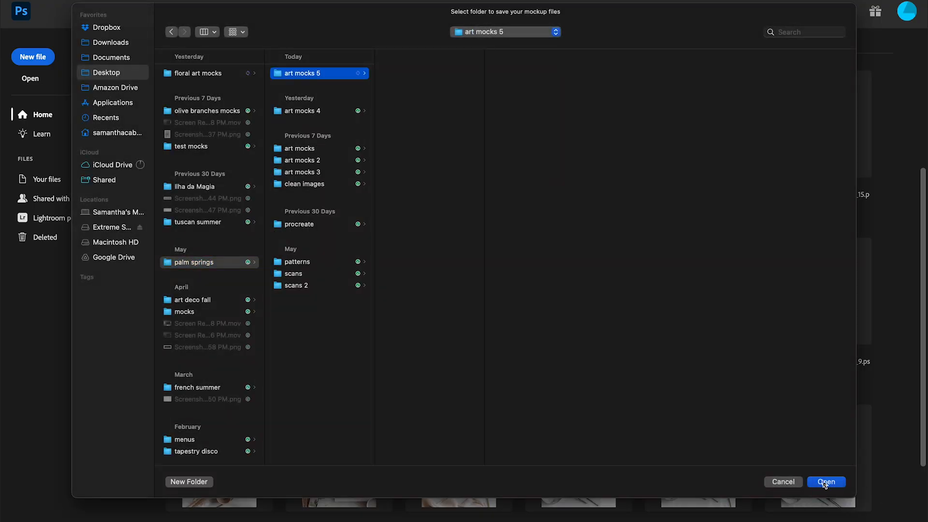
click(826, 482)
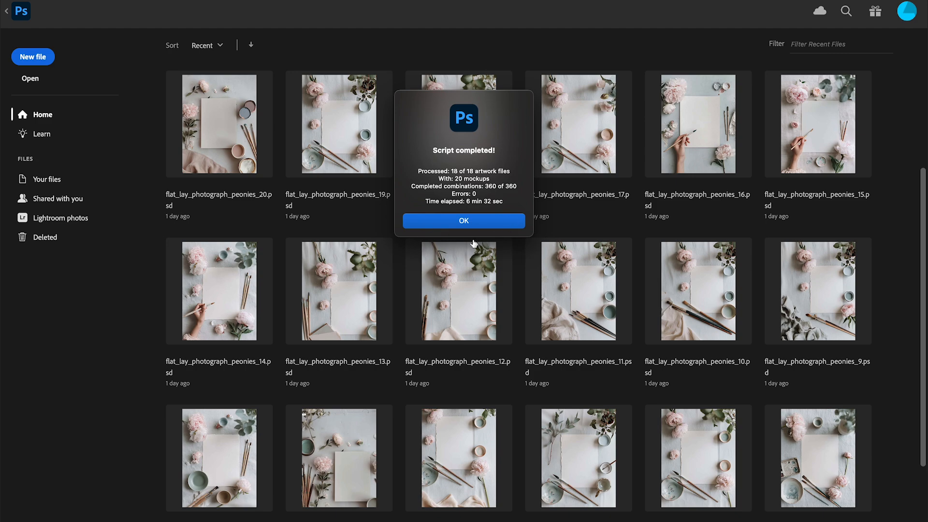
click(453, 225)
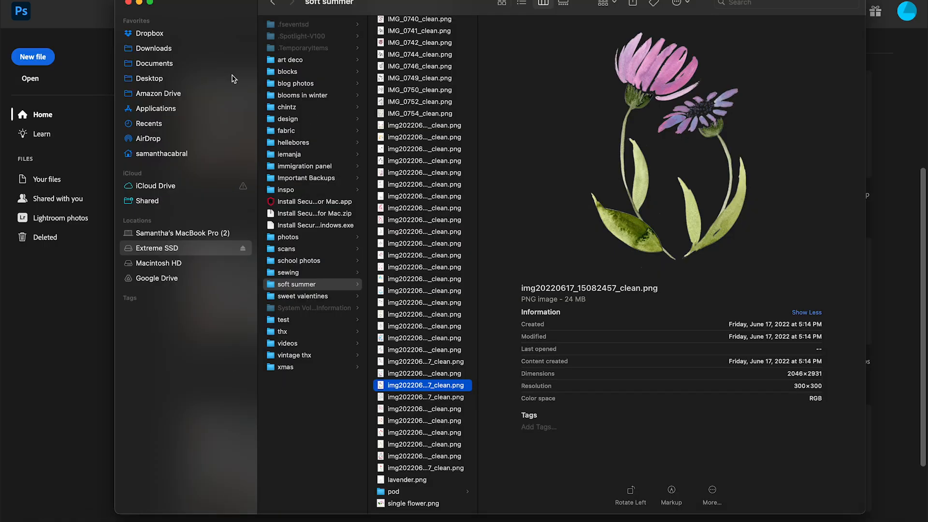
- In Finder, open art mocks 5 inside palm springs on the Desktop and select all of its mockup images
click(149, 78)
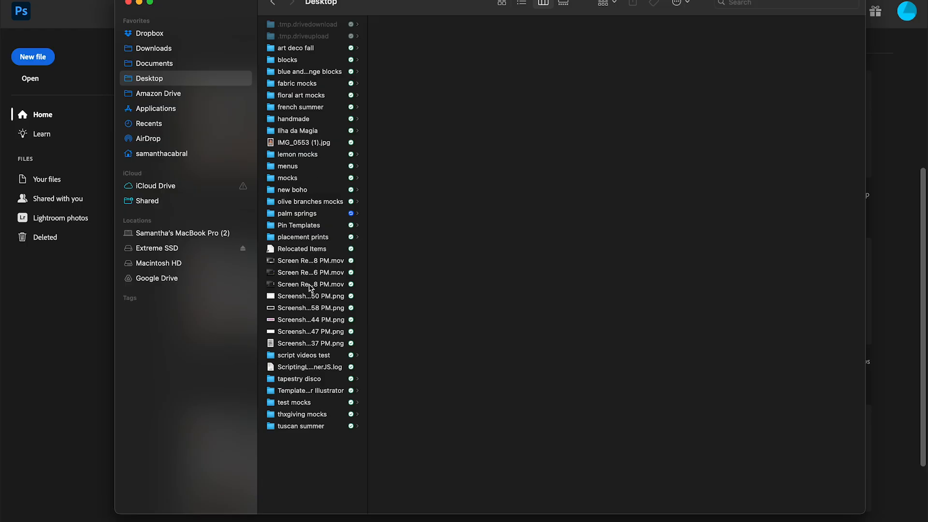
click(298, 214)
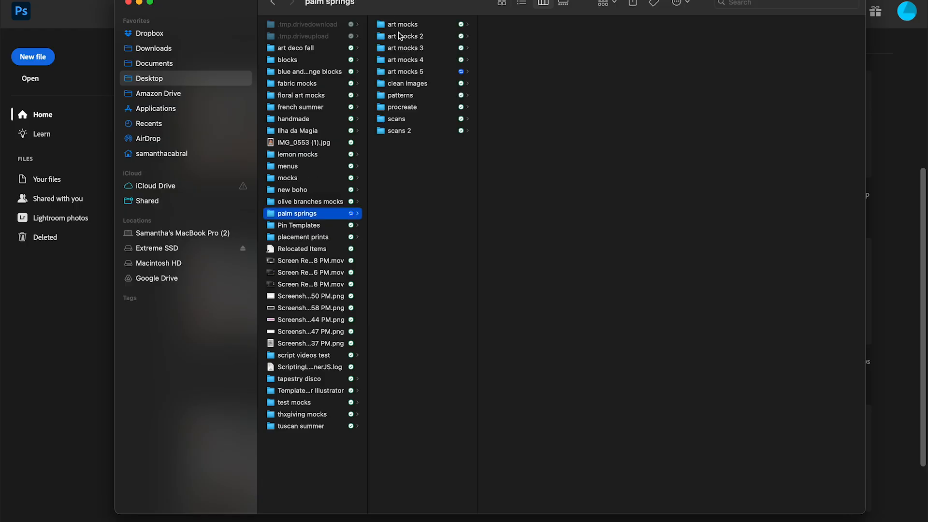
click(407, 72)
click(514, 26)
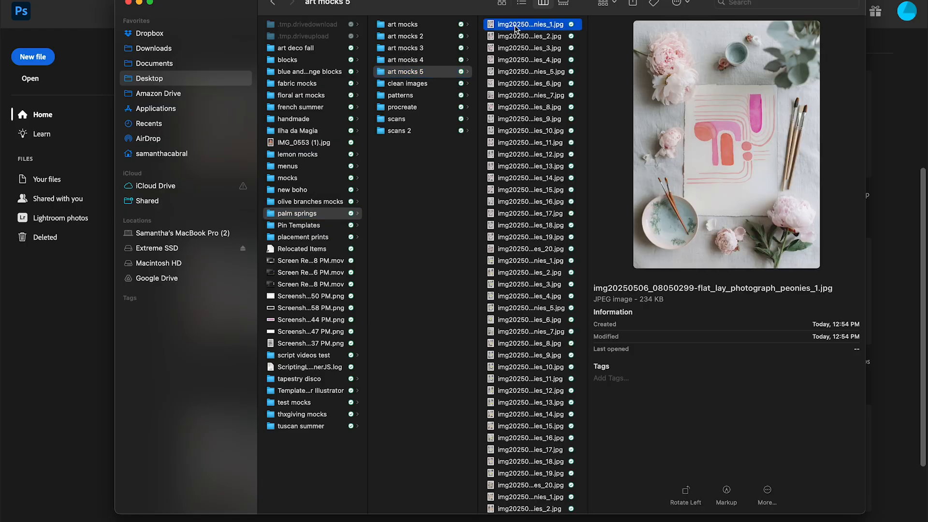
key(super+a)
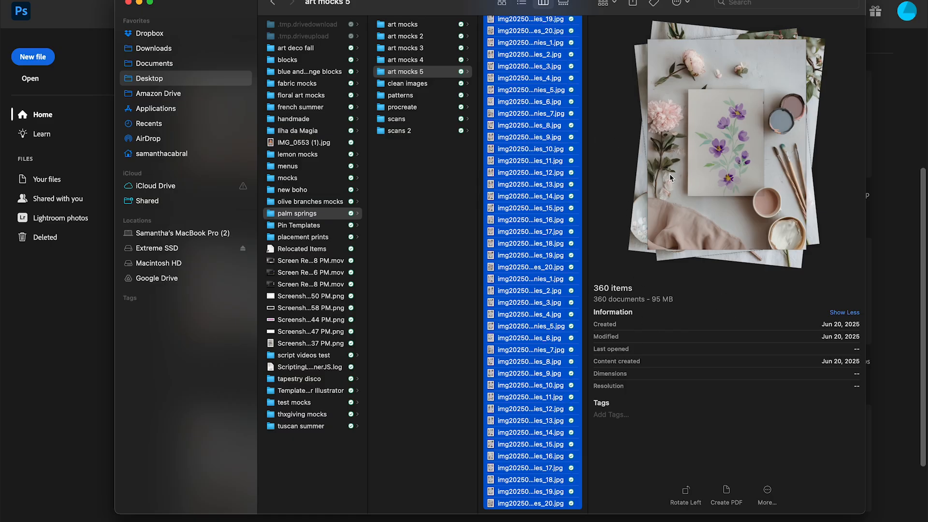
- Preview several violet flower mockups near the end of the file list, going upward from peonies_12
click(556, 408)
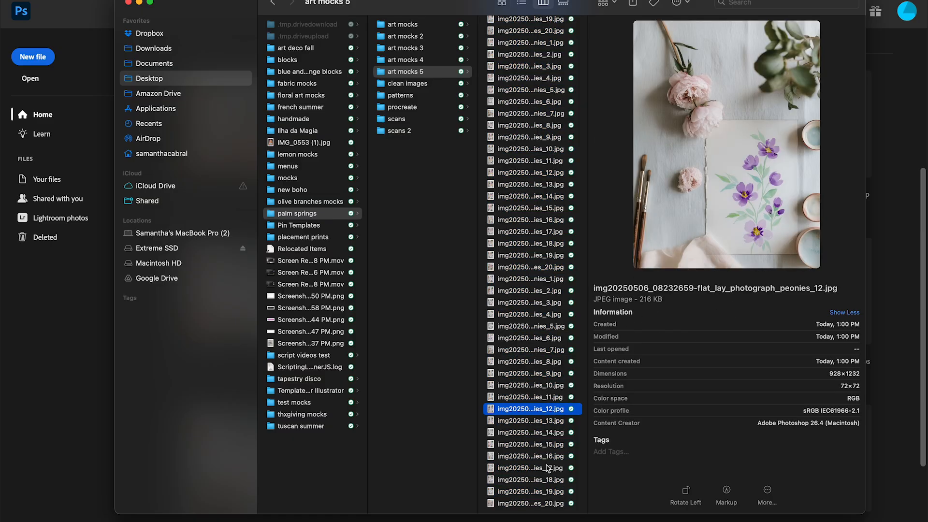
key(Up)
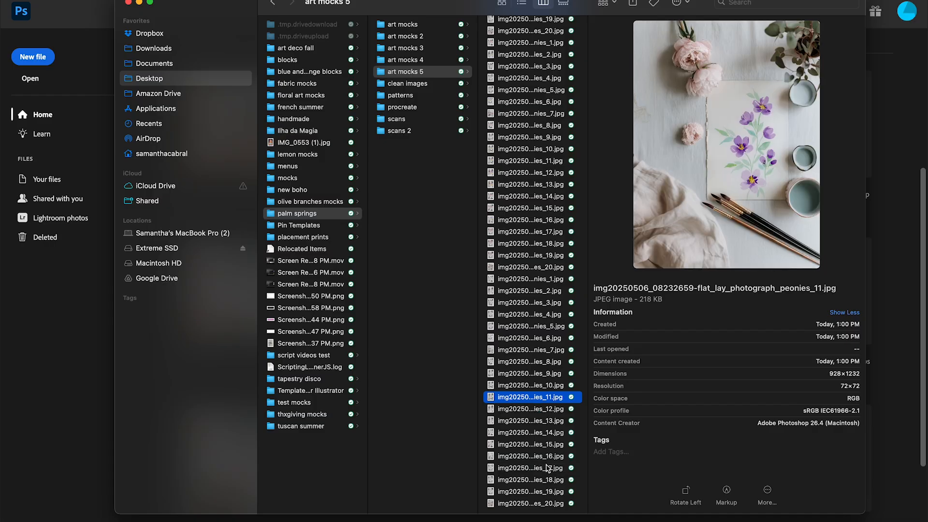
key(Up)
key(Up)
key(Up)
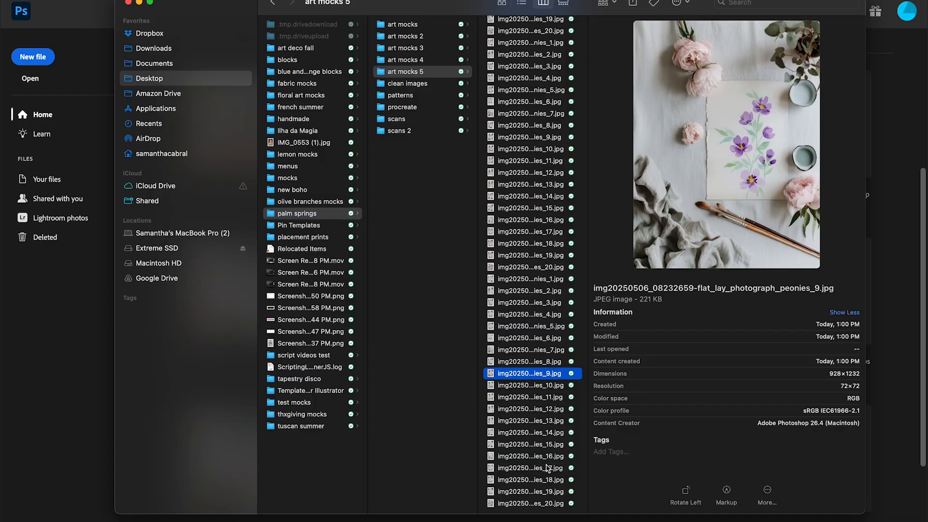
key(Up)
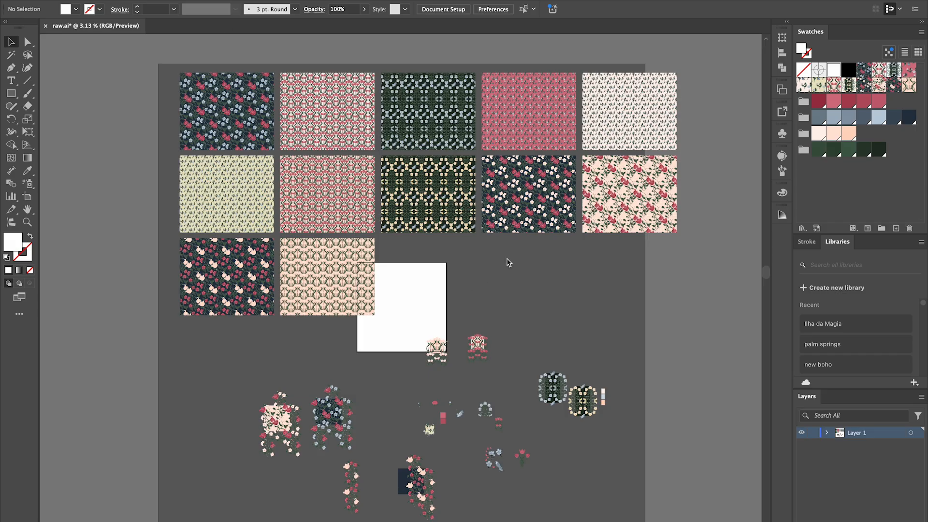
- In Illustrator, run the script Recolor Pattern.jsx on raw.ai and set the number of color groups to add to 4
key(super+F12)
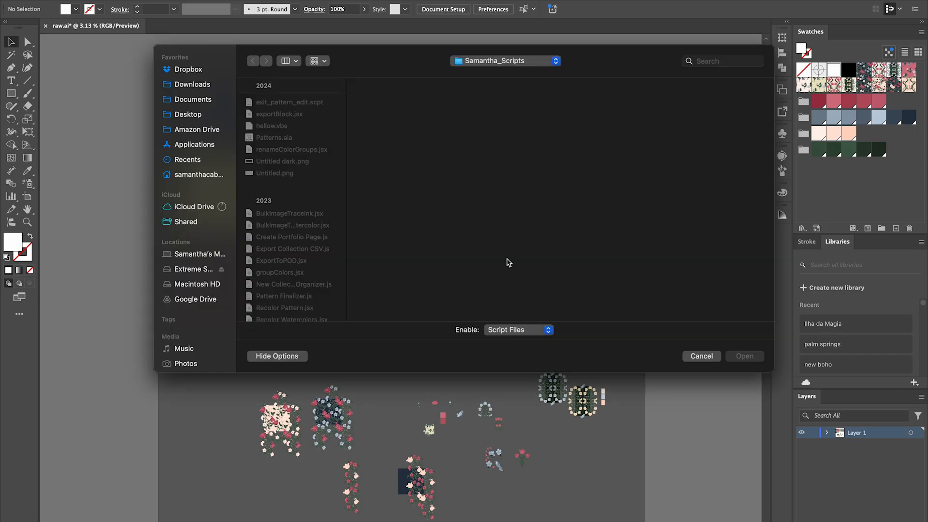
click(290, 310)
key(Return)
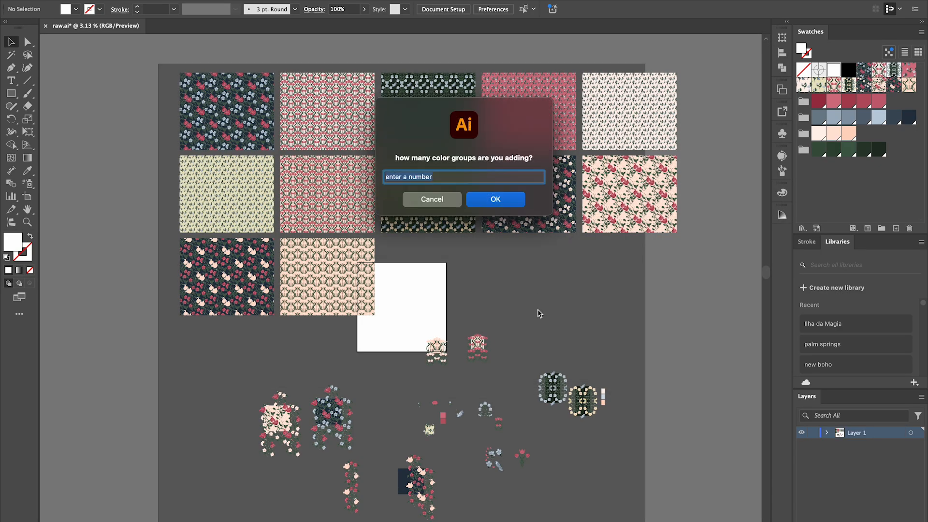
text(4)
key(Return)
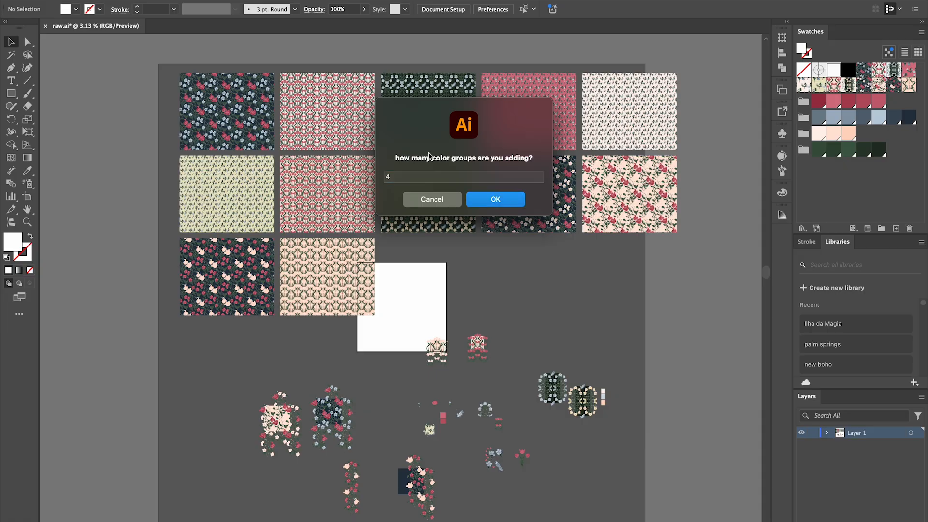
- Define the first color group as "new creams" with light color e2e2e2 and dark color 919191
triple_click(385, 227)
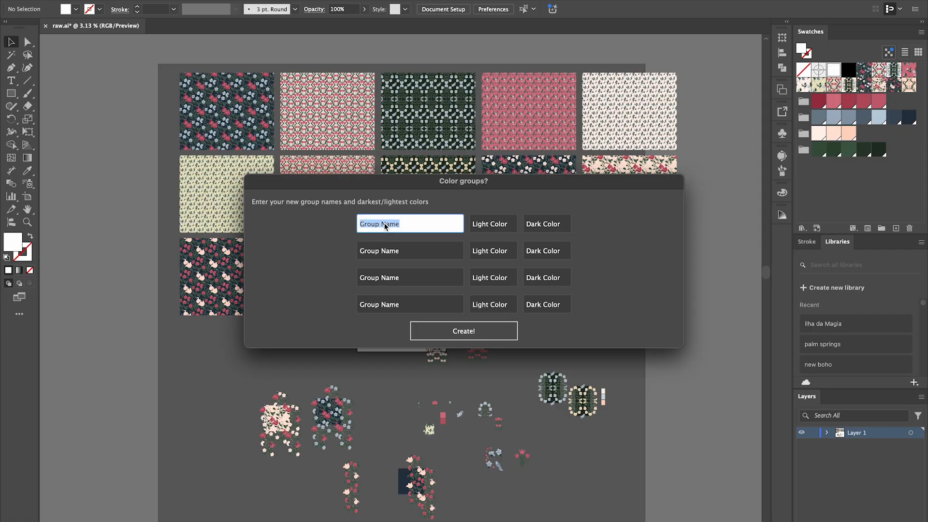
text(new creams)
key(Tab)
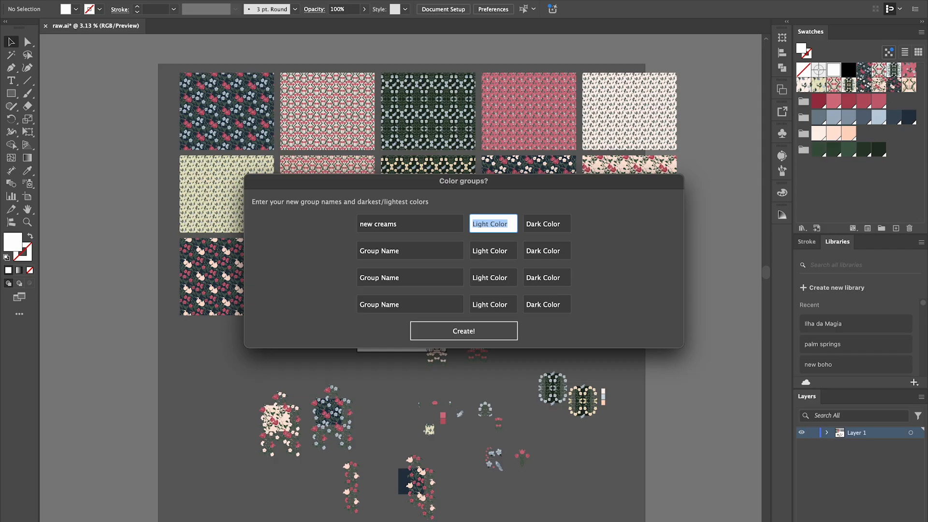
text(e2e2e2)
key(Tab)
text(91)
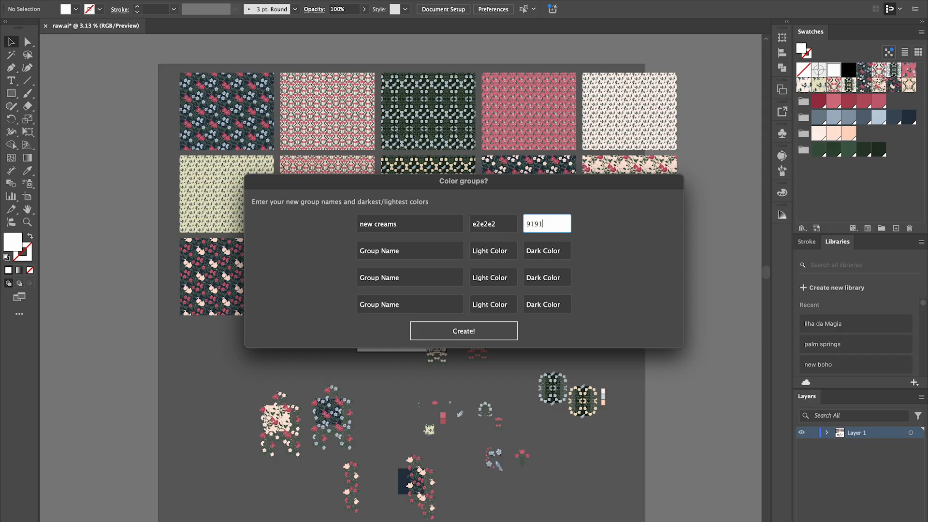
text(9191)
key(Tab)
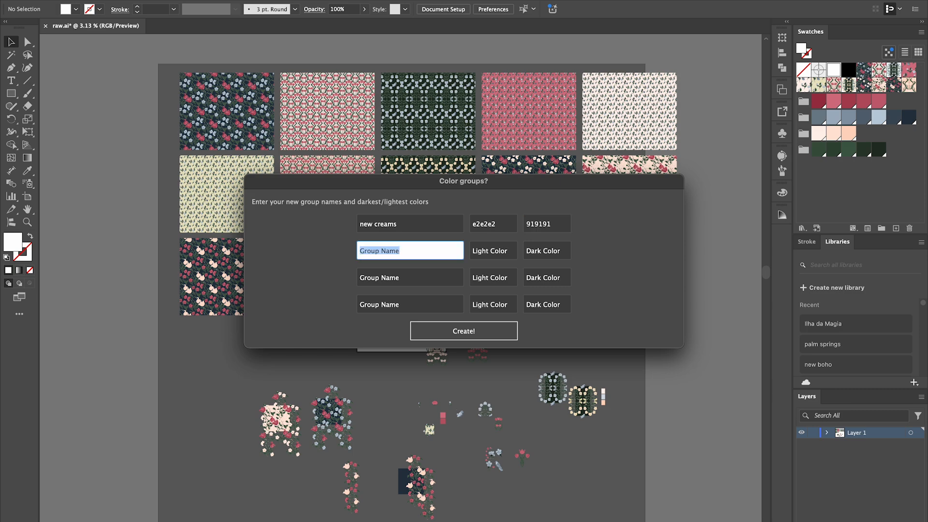
- Name the second color group "new greens", copy the lighter green shade AFB493 from the Coolors palette in Chrome, and return to Illustrator
text(new greens)
key(Tab)
key(super+Tab)
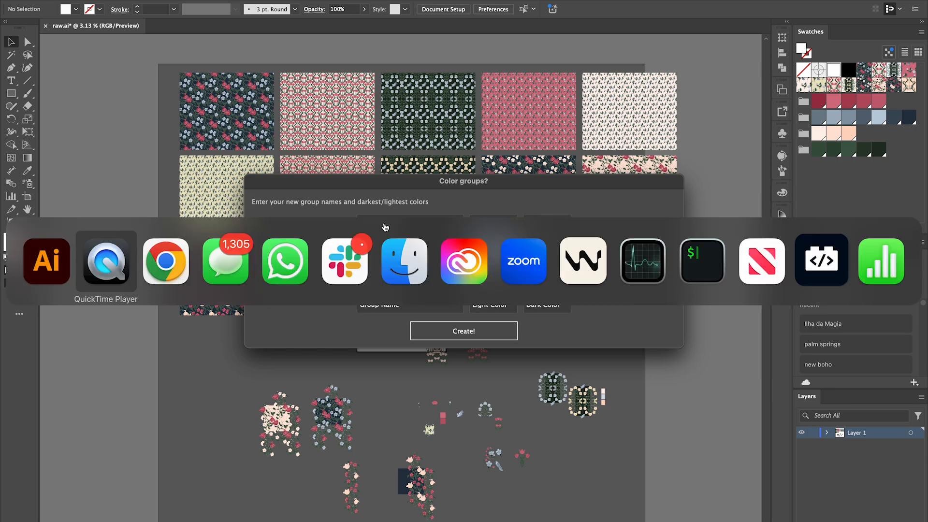
key(super+Tab)
mouse_move(342, 425)
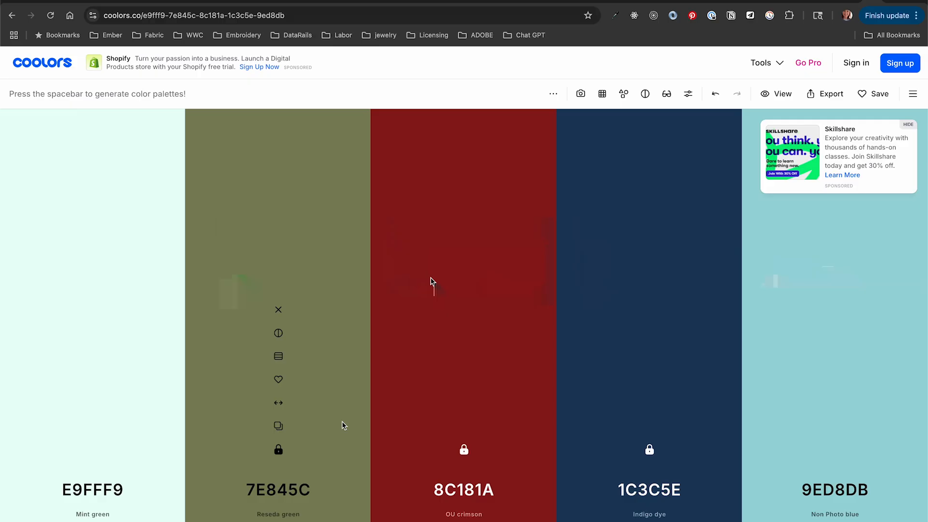
click(278, 358)
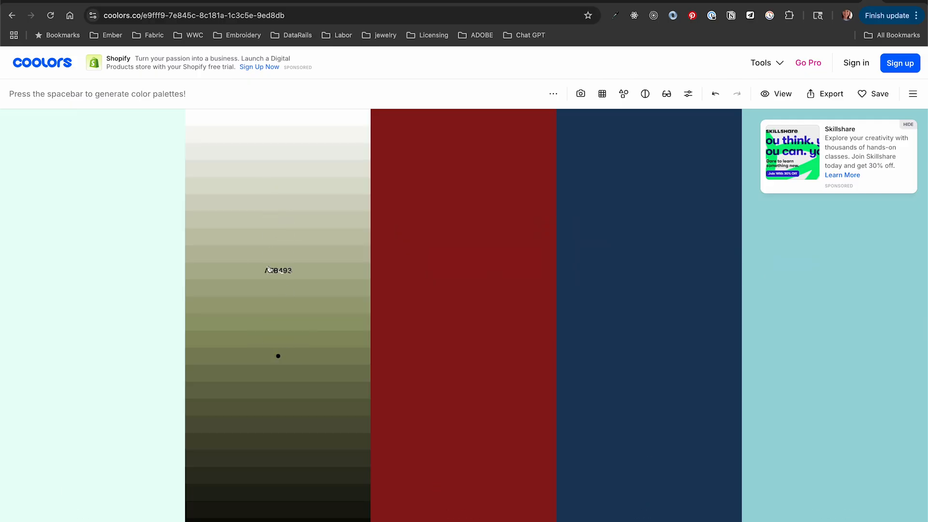
click(270, 275)
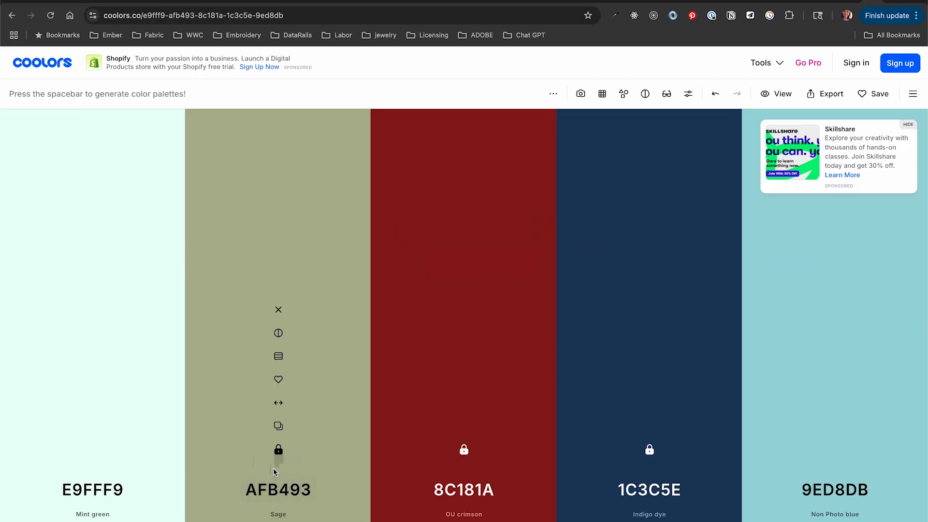
click(277, 428)
key(super+Tab)
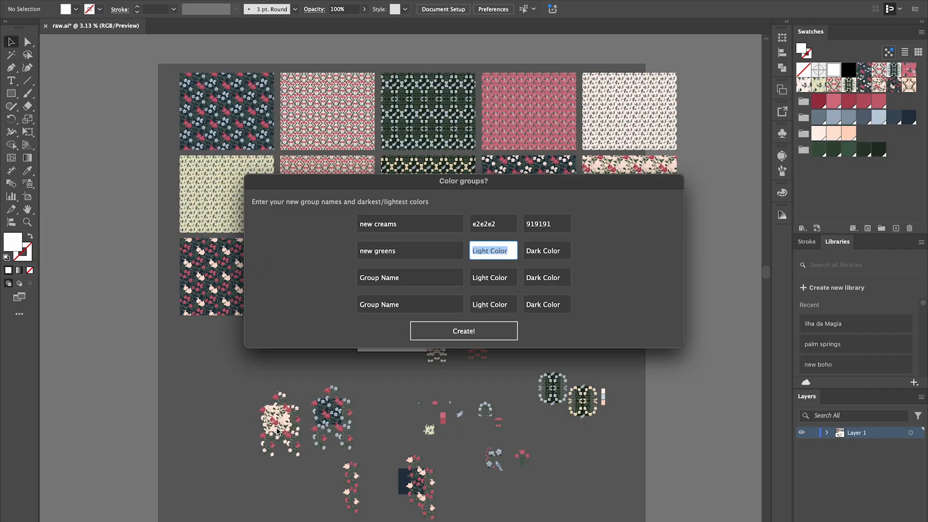
- Set the light color of new greens to AFB493 and its dark color to 7E845C, copied from the sage shades in Coolors
key(super+v)
key(Tab)
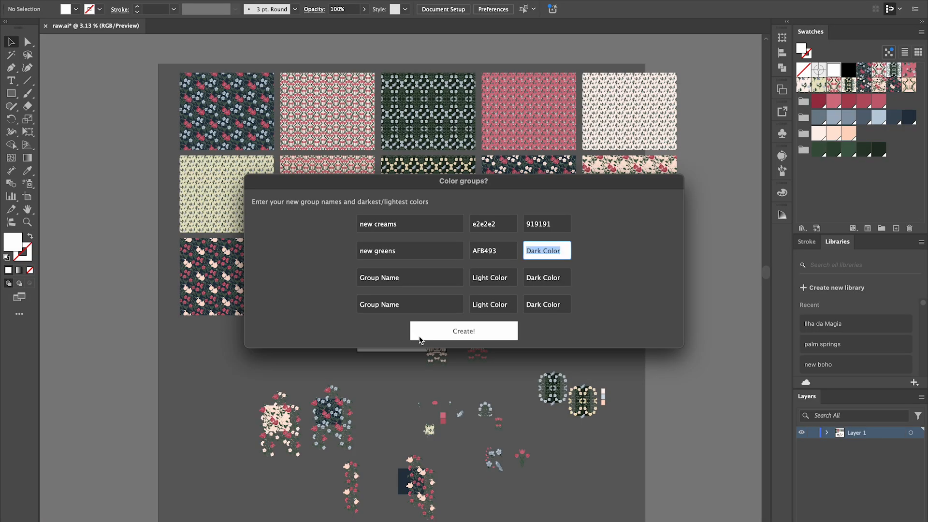
key(super+Tab)
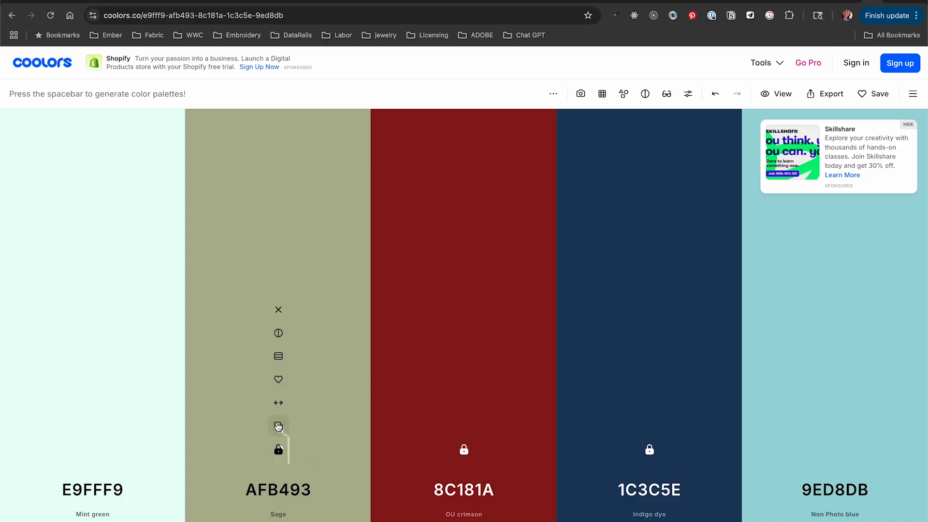
click(278, 356)
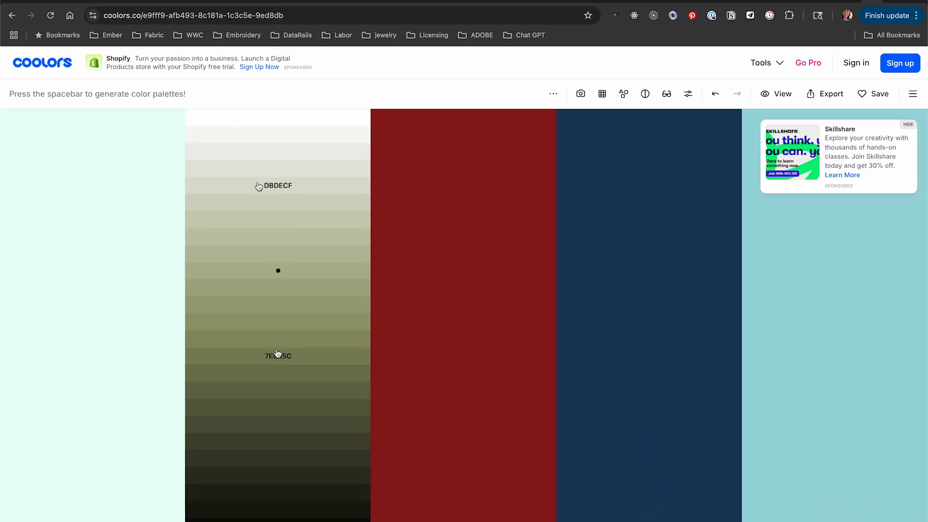
click(273, 362)
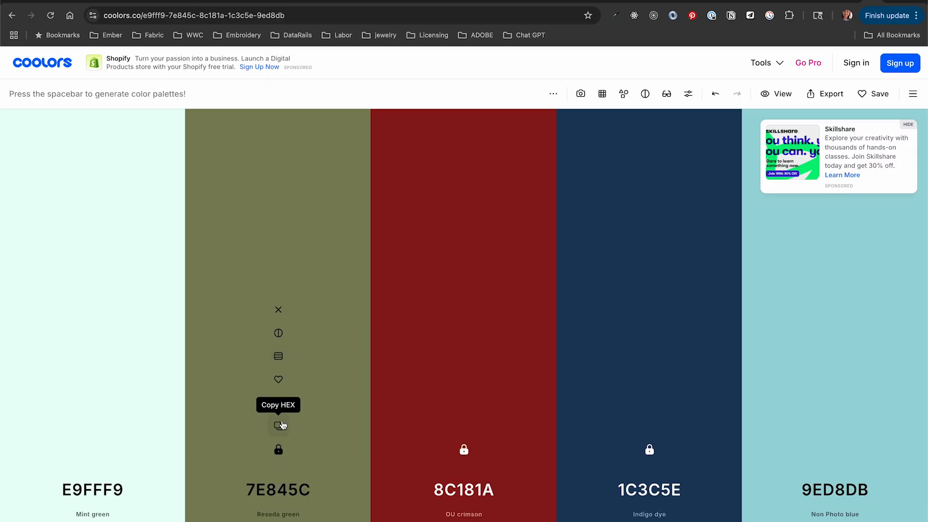
click(282, 425)
key(super+Tab)
key(super+v)
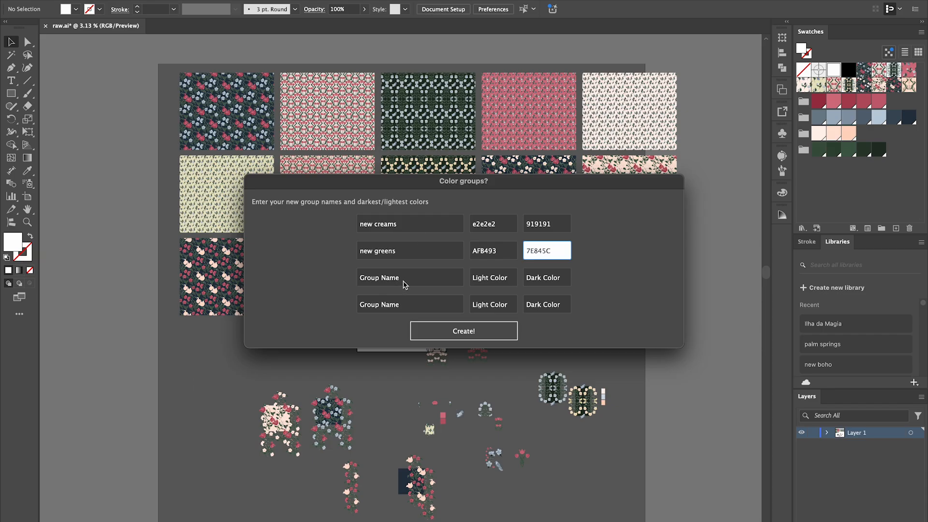
- Name the third color group "new blues" and set its light color to A1C1E3, copied from the indigo shades in Coolors
click(389, 278)
drag(399, 278, 360, 277)
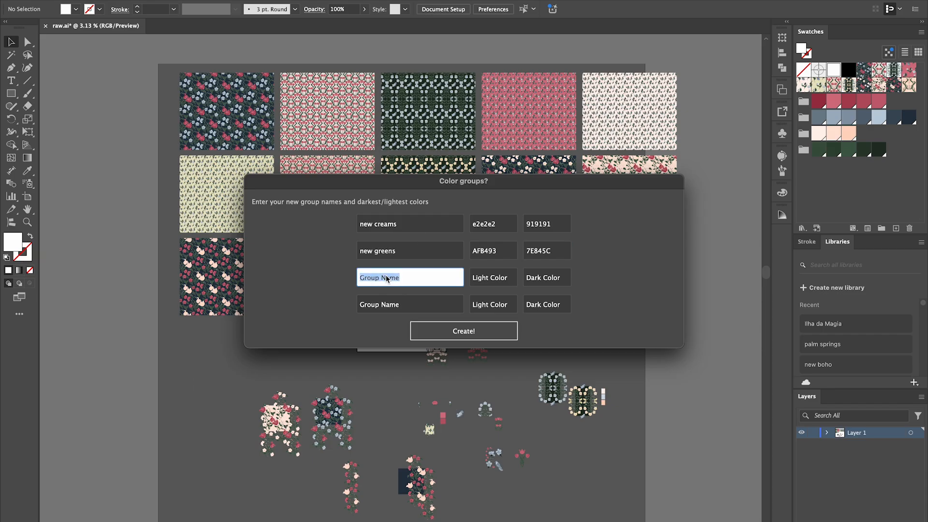
text(new blues)
key(Tab)
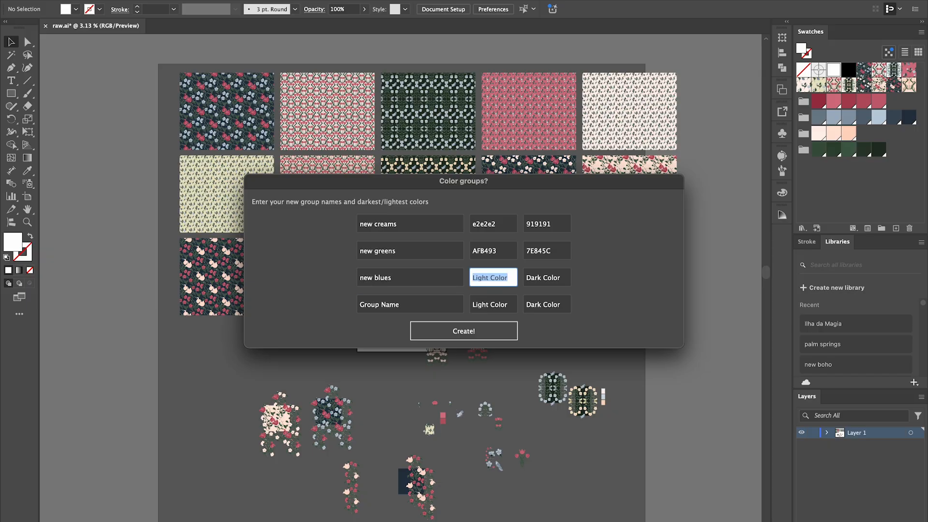
key(super+Tab)
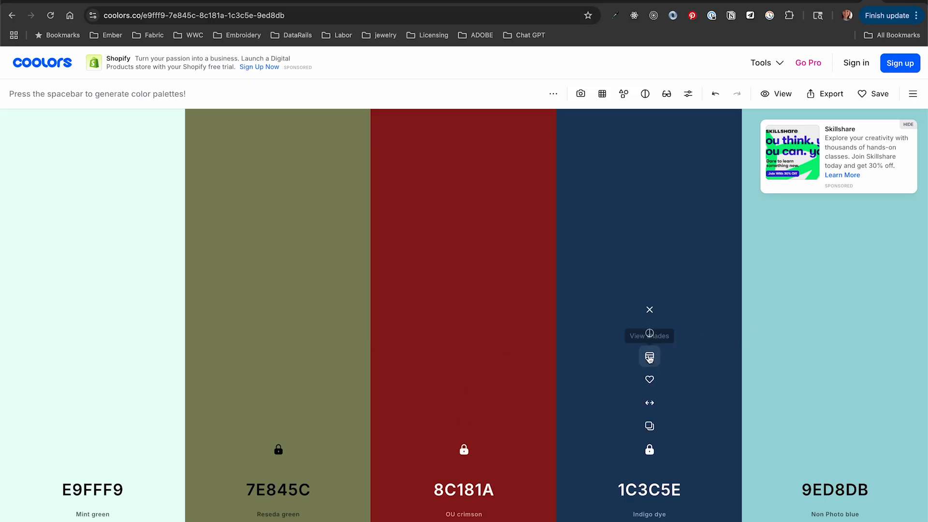
click(650, 358)
click(629, 217)
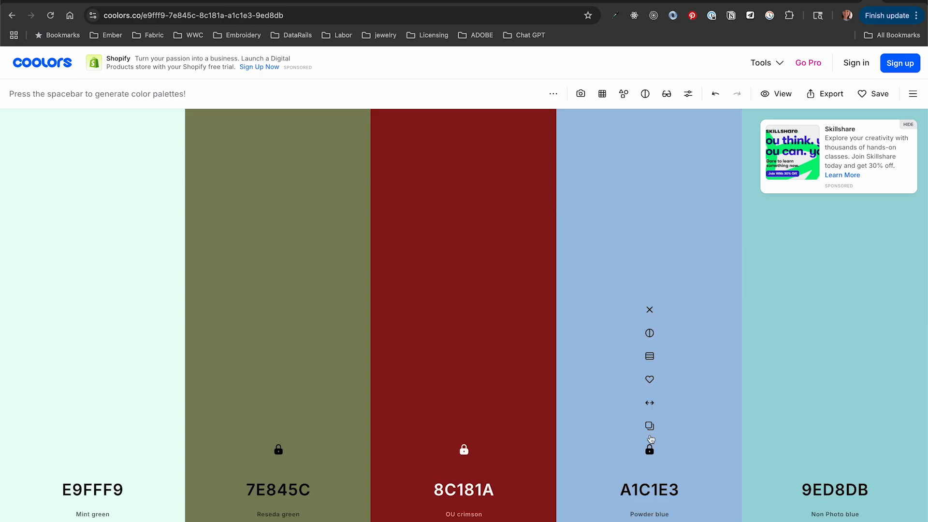
click(650, 425)
key(super+Tab)
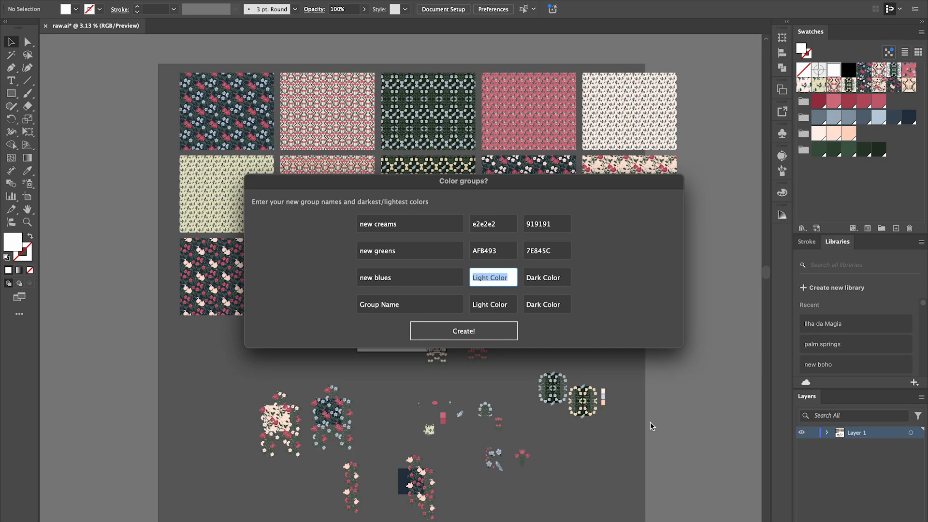
key(super+v)
key(Tab)
- Set the dark color of new blues to 17324F, copied from the blue color's shades in Coolors
key(super+Tab)
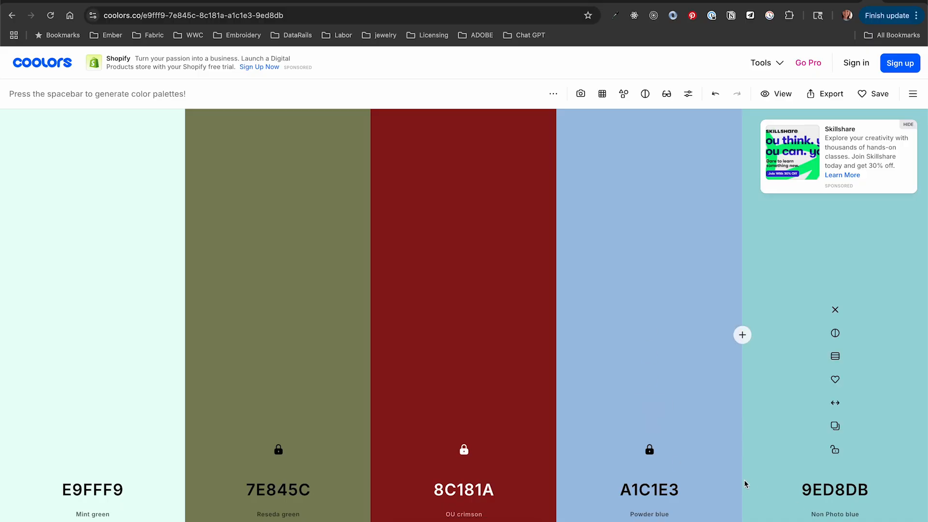
click(650, 356)
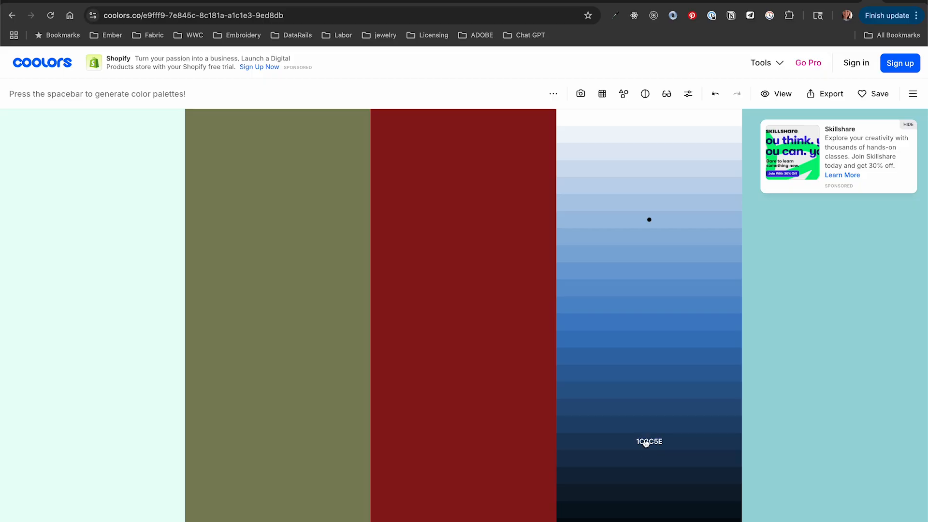
click(648, 459)
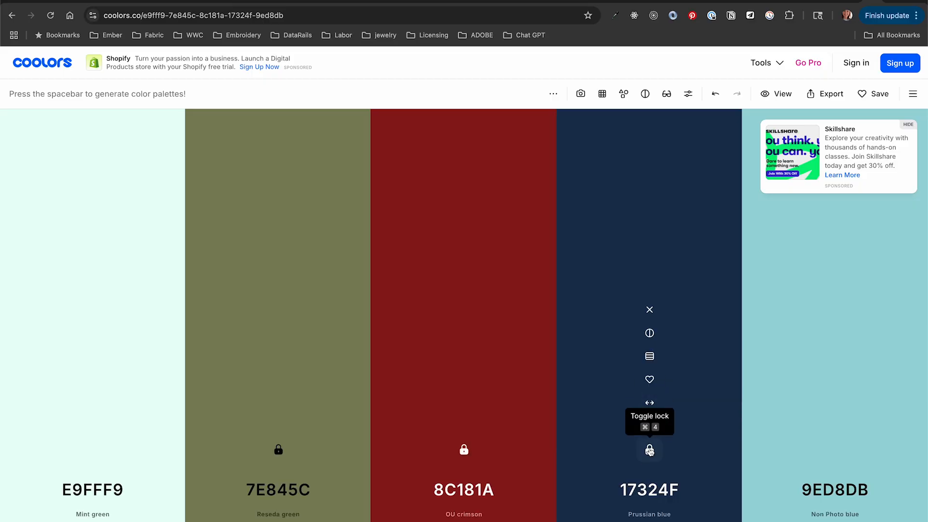
click(650, 426)
key(super+Tab)
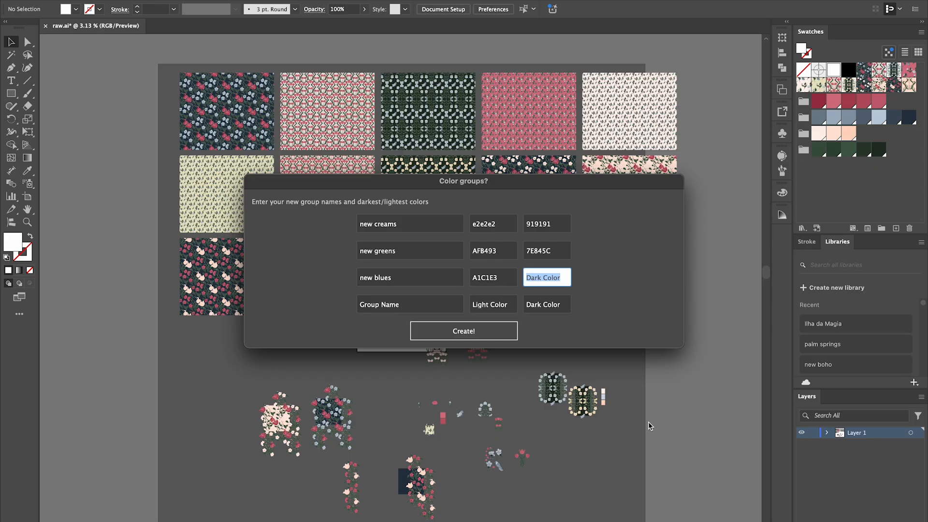
key(super+v)
key(Tab)
- Name the fourth color group "new pinks" and set its light color to E77375, copied from the crimson shades in Coolors
text(new)
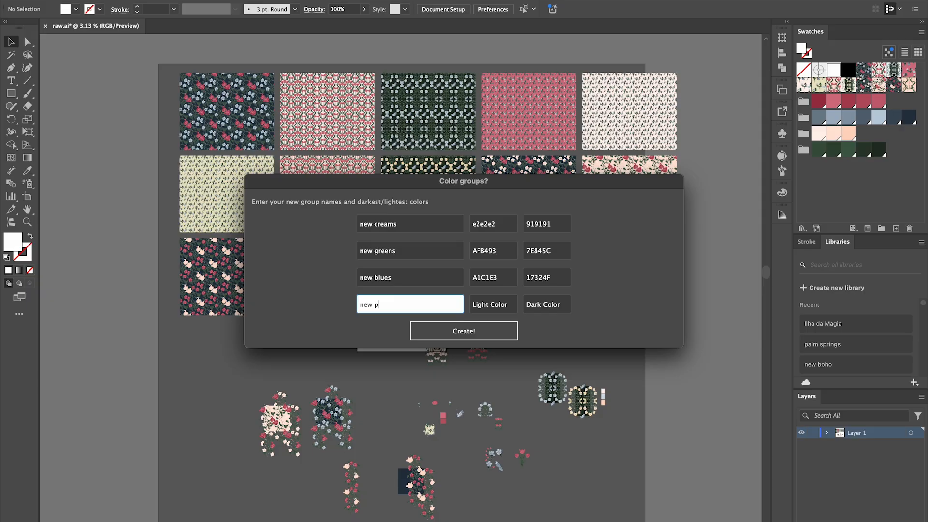
text( pinks)
key(Tab)
key(super+Tab)
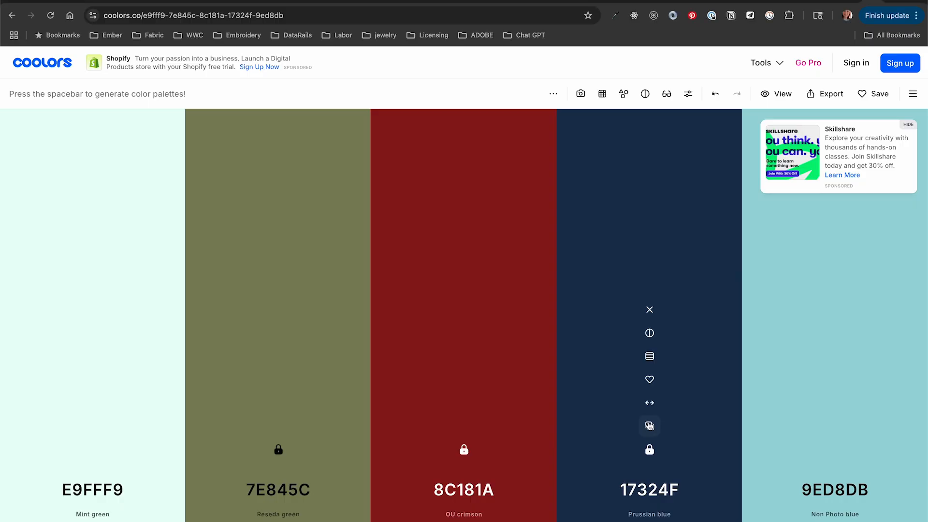
click(471, 359)
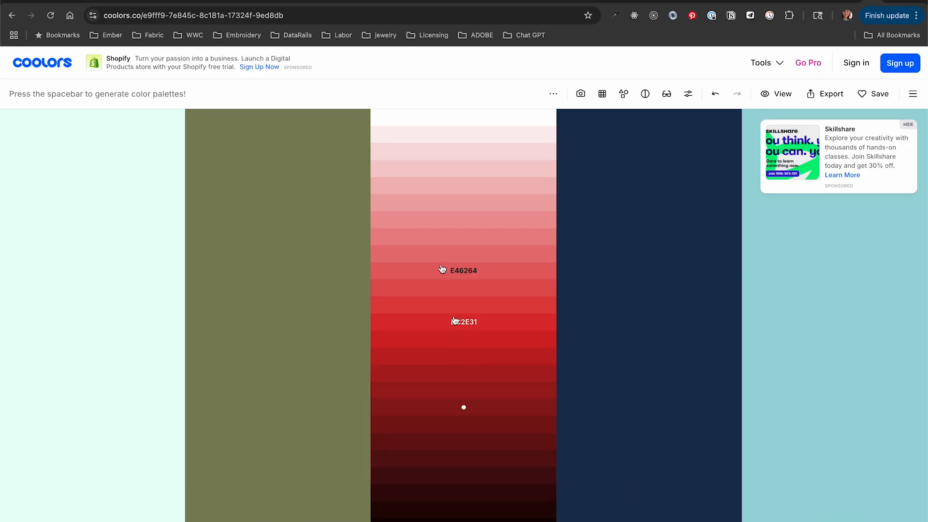
click(446, 258)
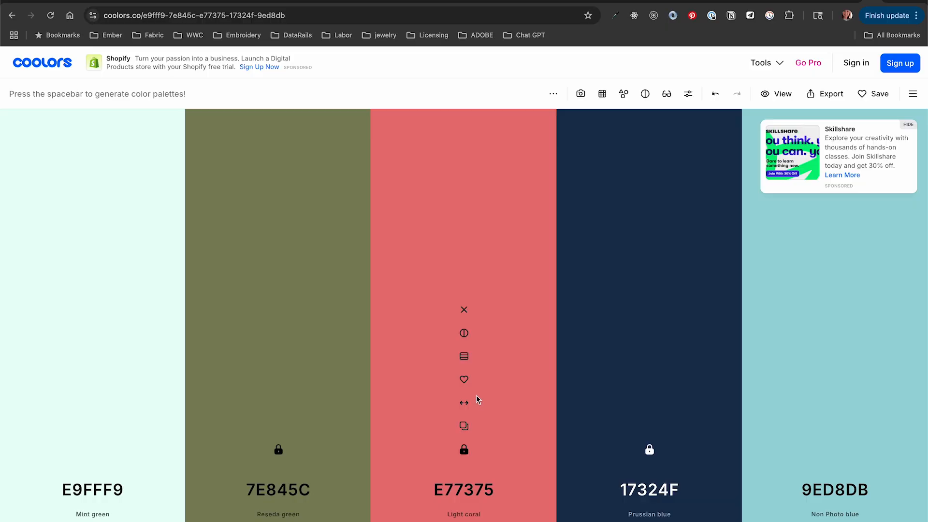
click(464, 426)
key(super+Tab)
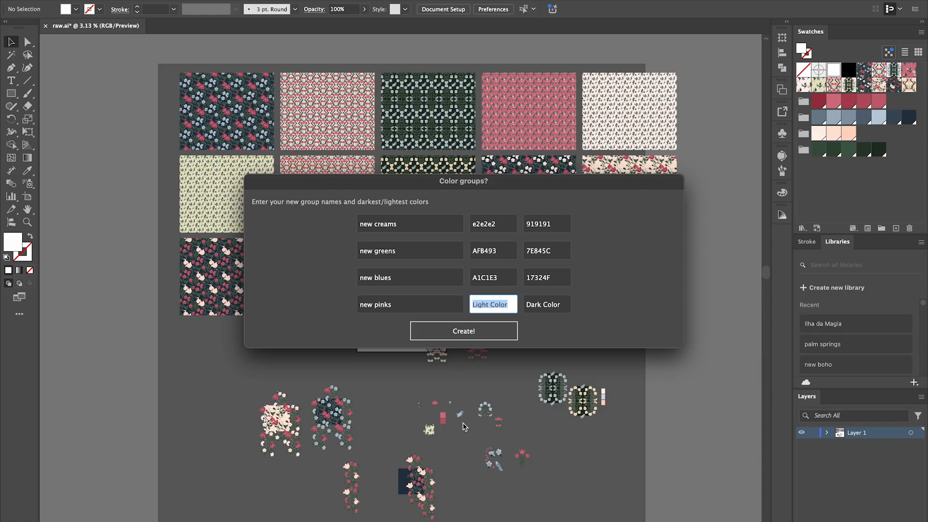
key(super+v)
key(Tab)
- Set the dark color of new pinks to 8C181A, copied from the coral color's shades in Coolors, and create the four color groups
key(super+Tab)
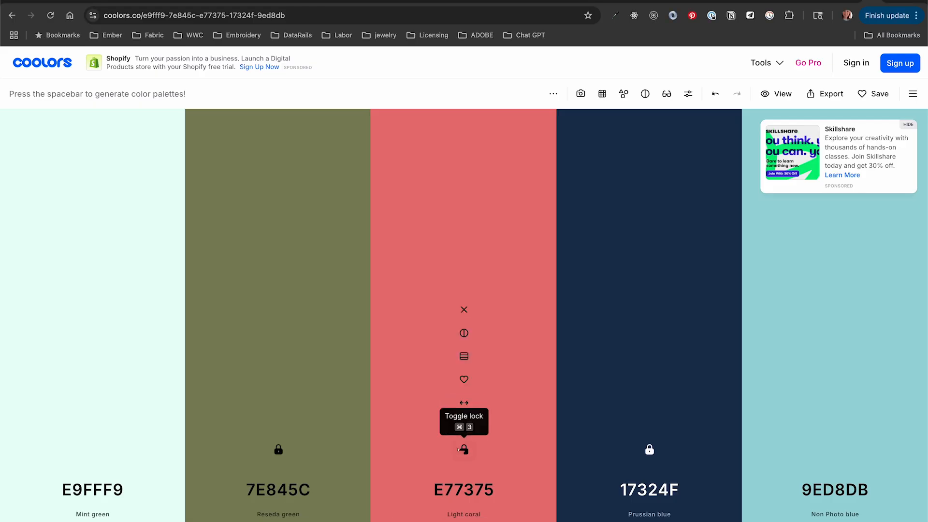
click(468, 357)
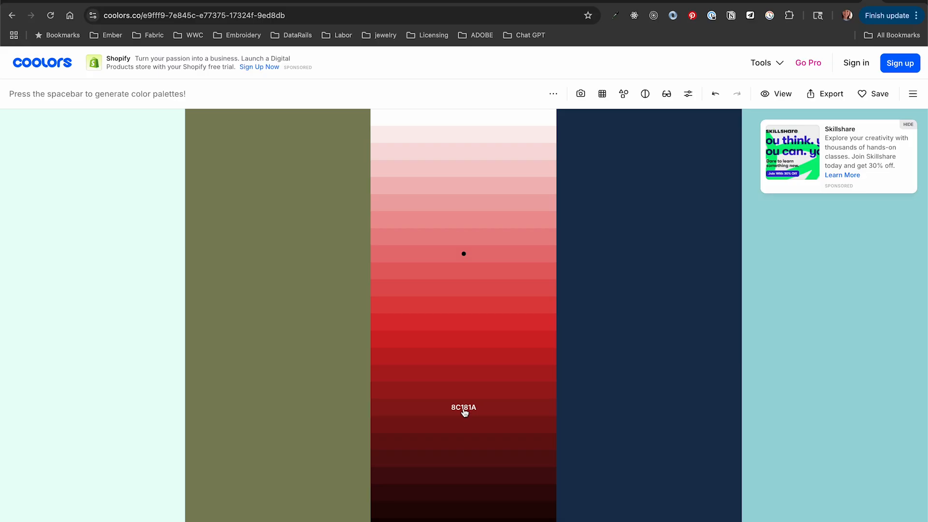
click(465, 411)
click(465, 435)
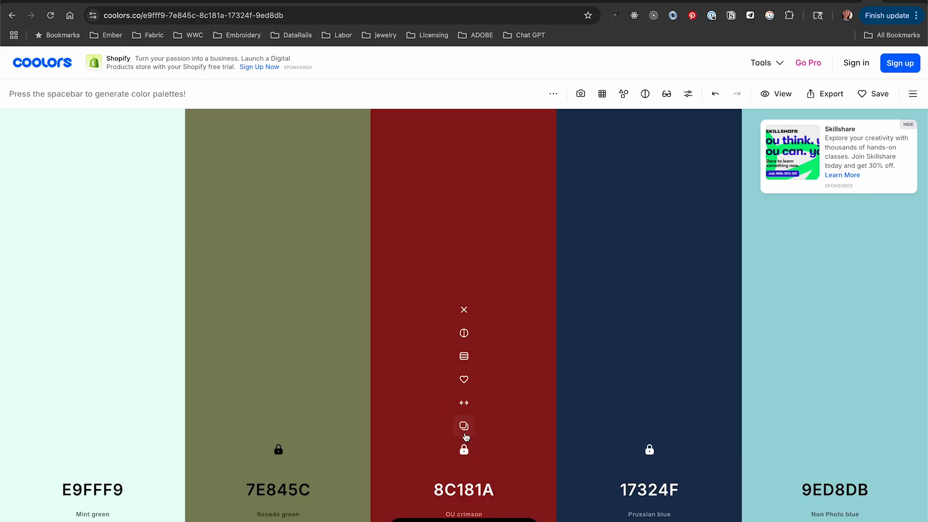
key(super+Tab)
key(super+v)
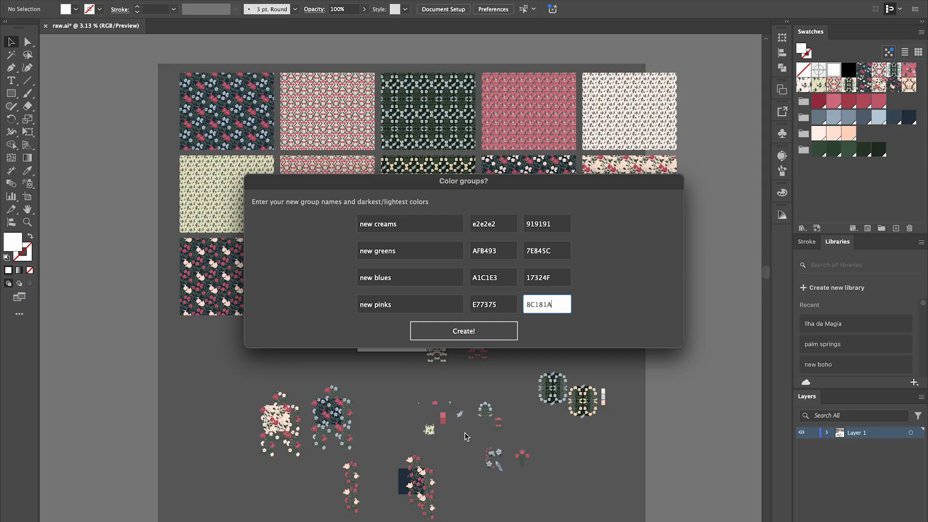
click(443, 336)
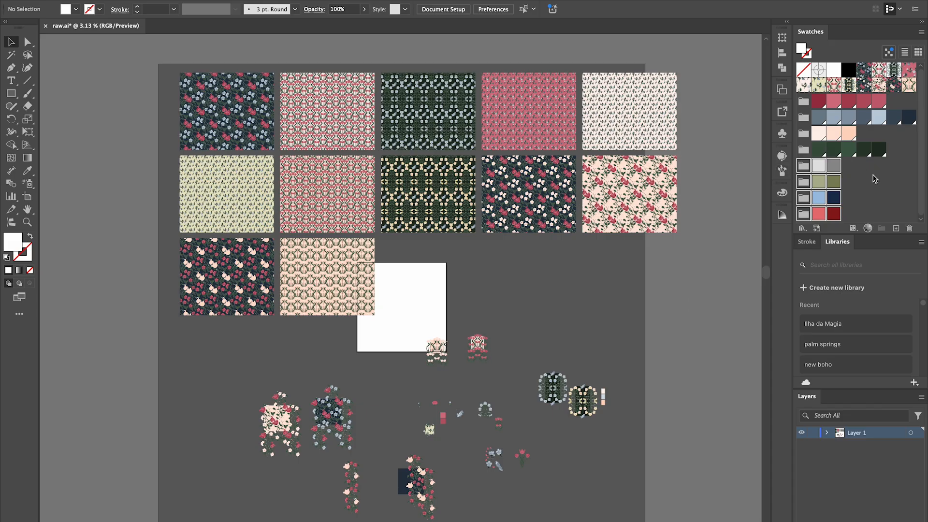
- Deselect the new color groups and run the script Recolor Watercolors.jsx from the Samantha_Scripts folder
click(875, 179)
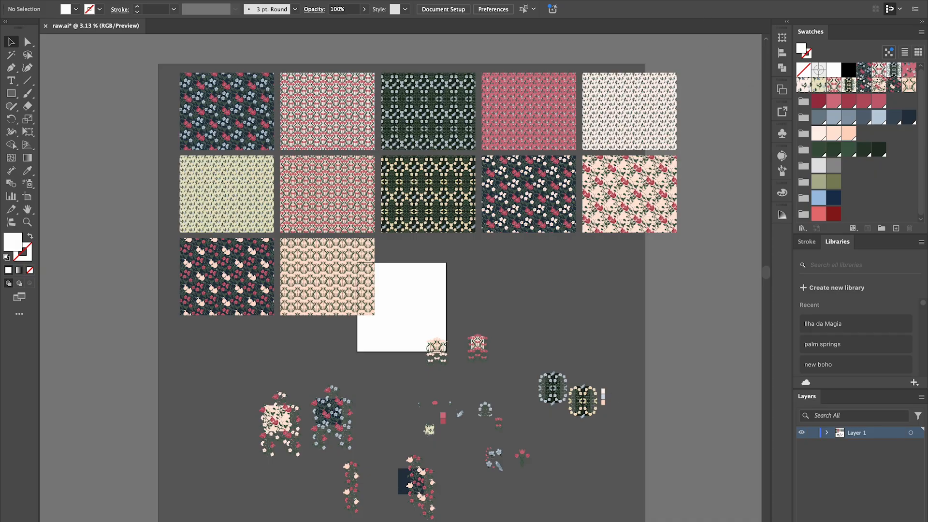
key(super+F12)
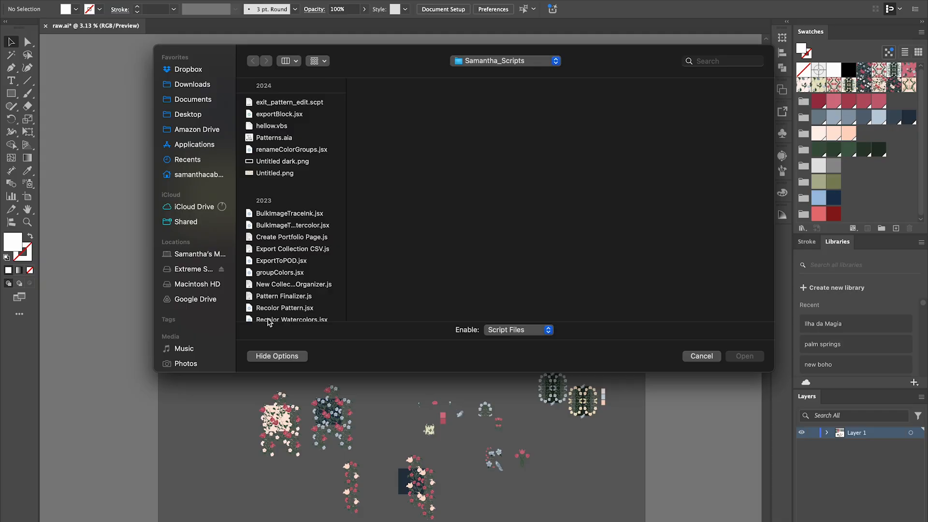
scroll(270, 299, down, 2)
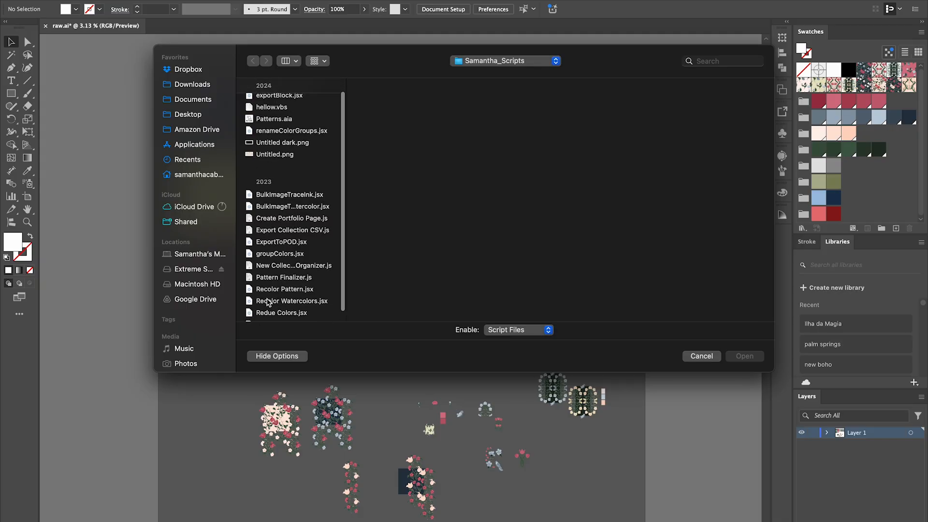
click(257, 300)
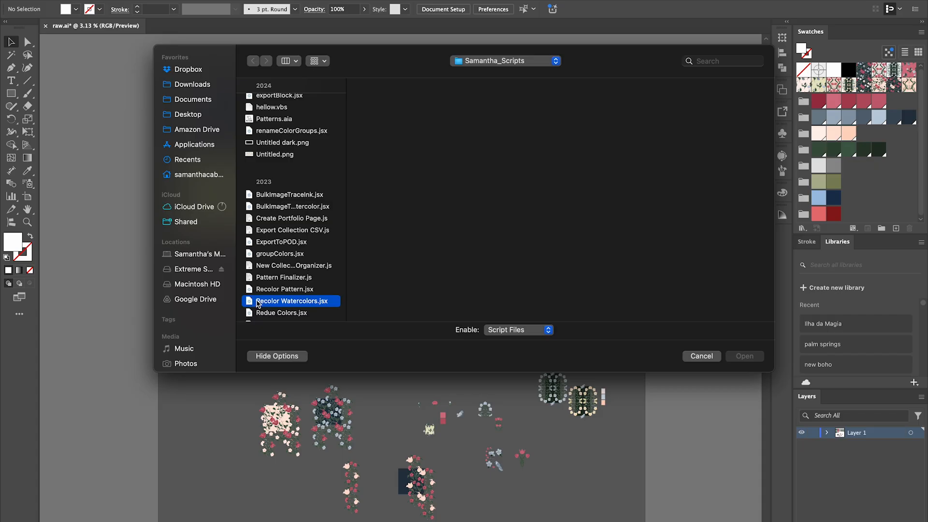
click(740, 356)
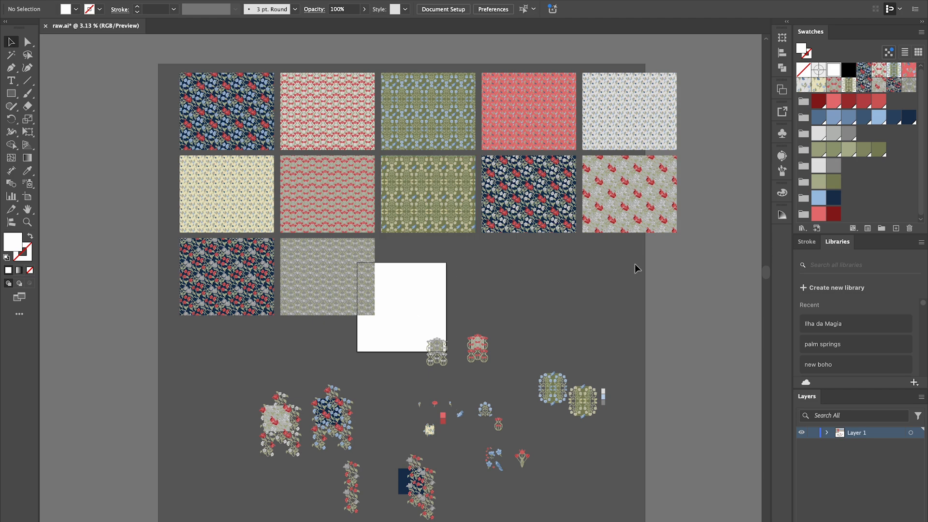
- Examine the recolored small floral motif tile up close, including its sprigs and cream background rectangle
scroll(634, 268, down, 1)
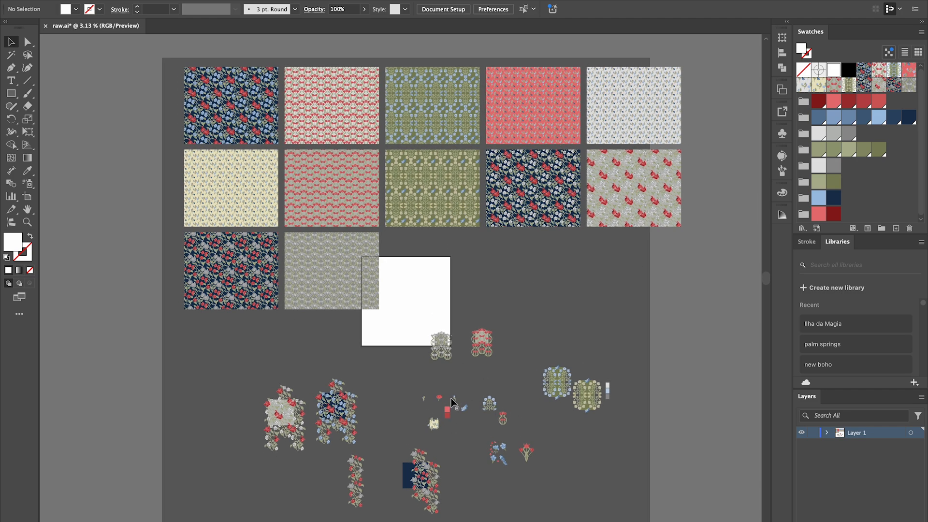
click(438, 427)
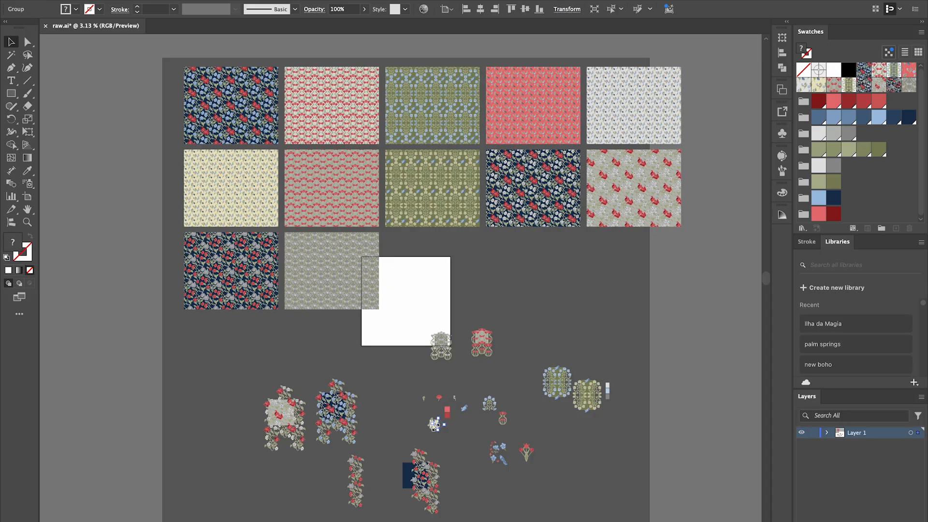
key(ctrl+equal)
key(ctrl+equal)
key(ctrl+equal)
key(ctrl+equal)
key(ctrl+equal)
key(ctrl+equal)
key(ctrl+equal)
key(ctrl+equal)
key(ctrl+equal)
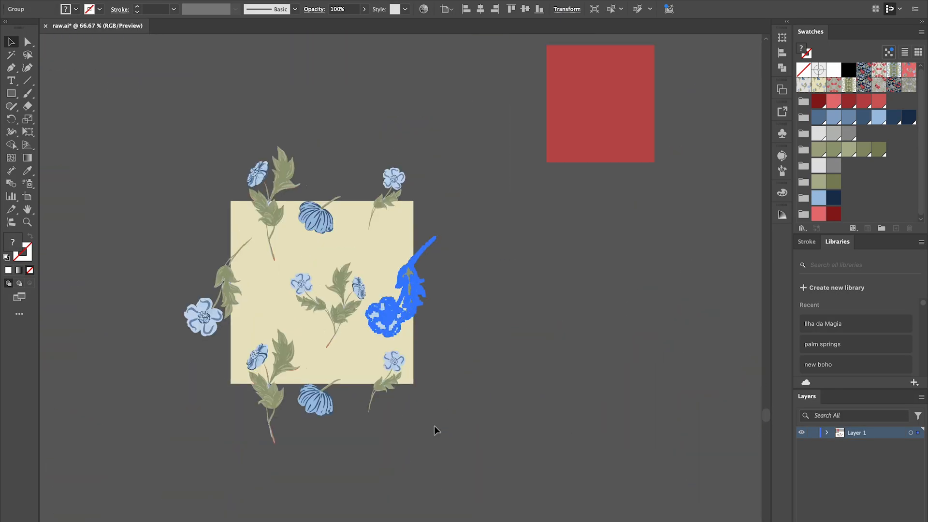
click(365, 251)
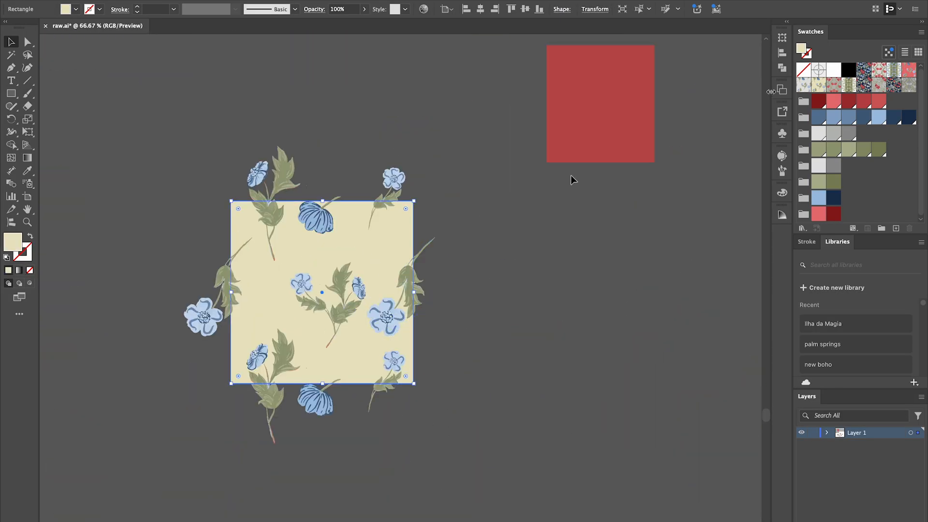
- Examine the first recolored pattern swatch, the navy floral with red tulips, at close range
key(ctrl+minus)
key(ctrl+minus)
key(ctrl+minus)
key(ctrl+minus)
key(ctrl+minus)
key(ctrl+minus)
key(ctrl+minus)
key(ctrl+minus)
key(ctrl+minus)
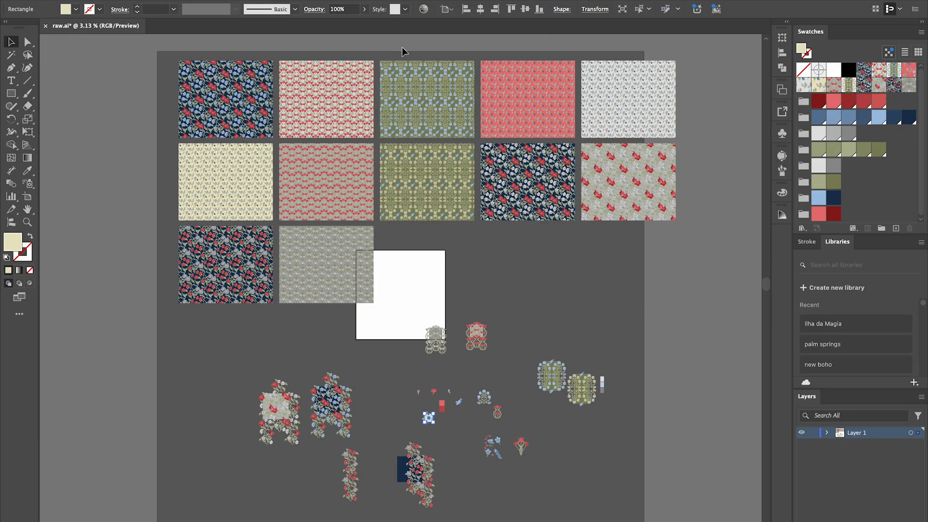
click(205, 125)
key(ctrl+equal)
key(ctrl+equal)
key(ctrl+equal)
key(ctrl+equal)
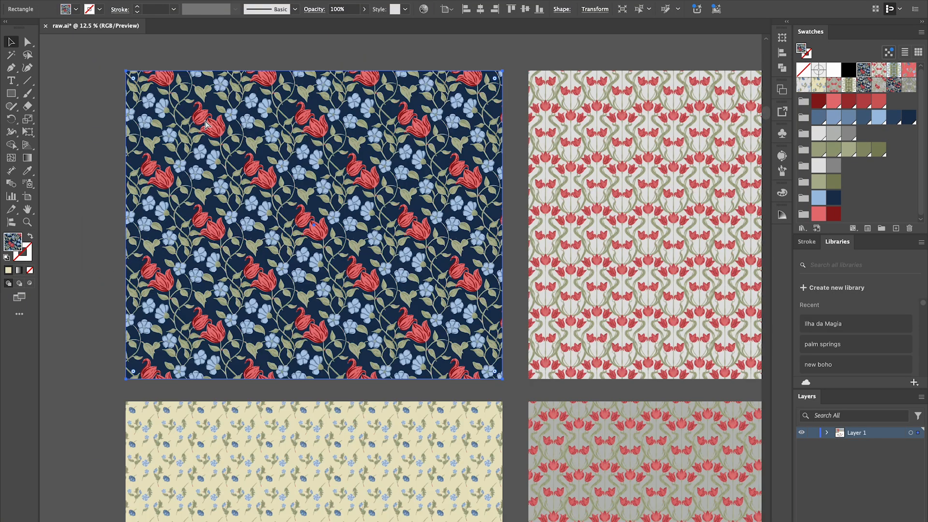
- Inspect the tulip and vine details of the navy floral rectangle at 25% zoom
key(ctrl+equal)
key(ctrl+equal)
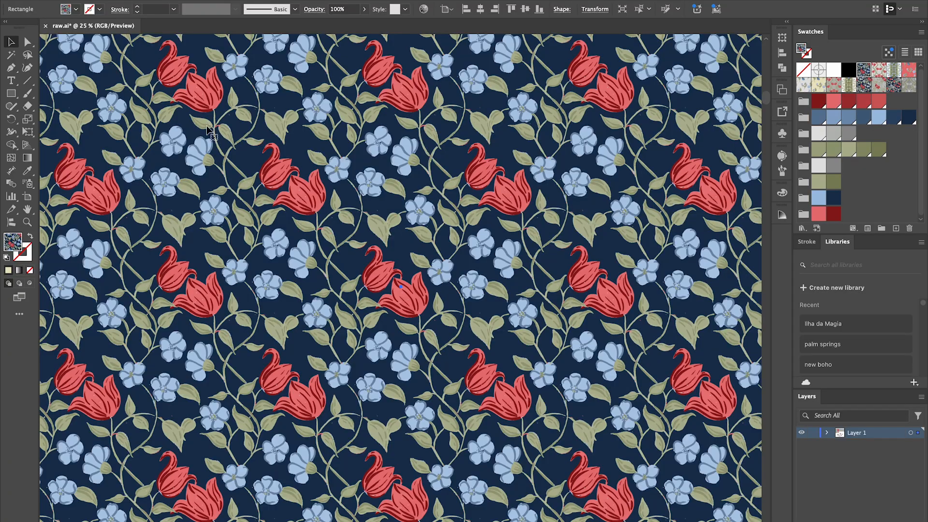
scroll(205, 123, right, 10)
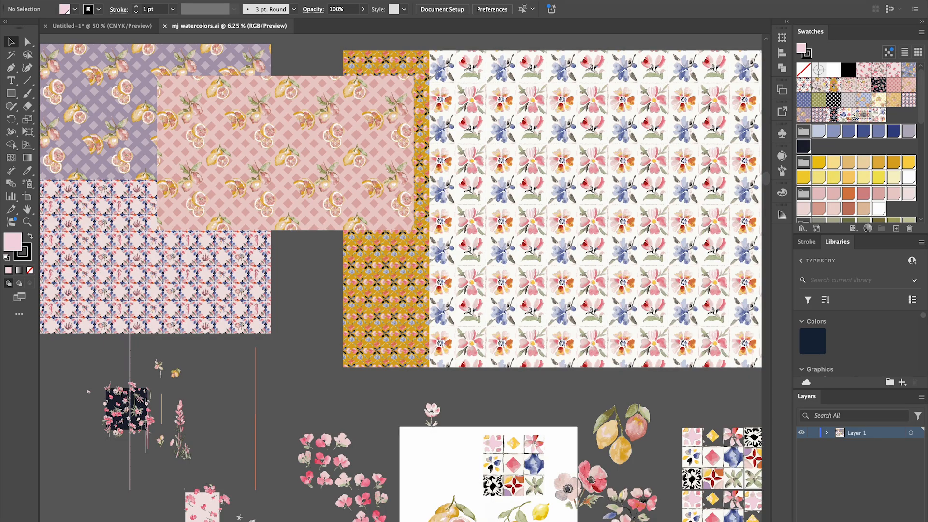
- Run the script exportBlock.jsx on mj watercolors.ai from the Samantha_Scripts folder in Adobe Illustrator 2021's presets
click(75, 0)
mouse_move(112, 272)
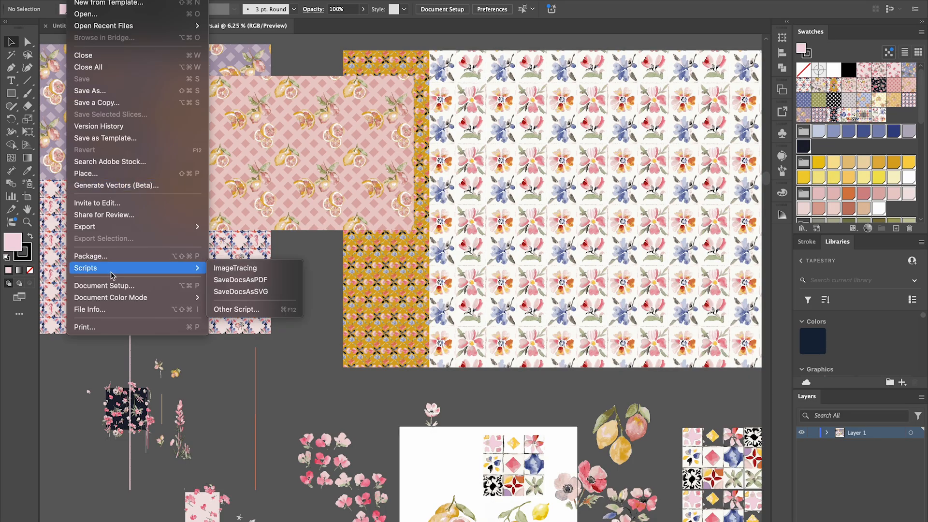
click(251, 310)
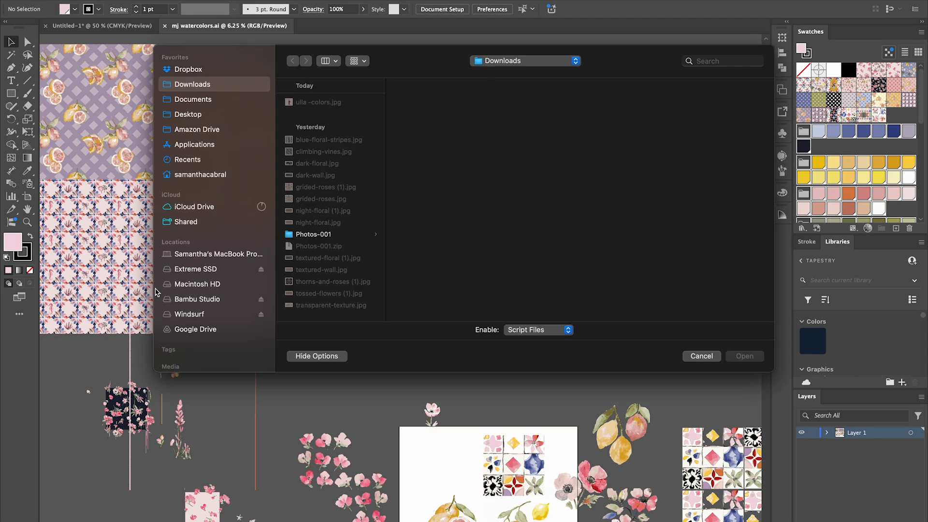
click(191, 146)
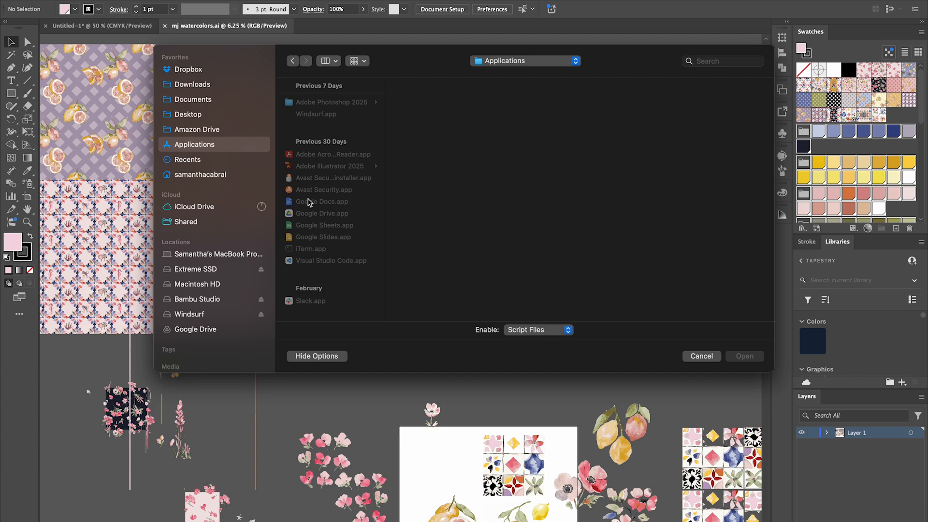
scroll(314, 246, down, 5)
click(320, 264)
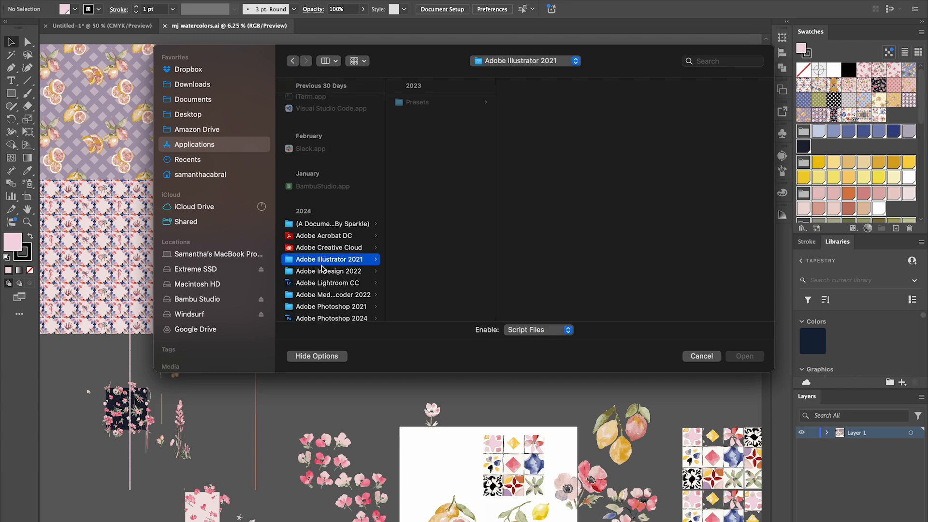
click(408, 107)
click(518, 103)
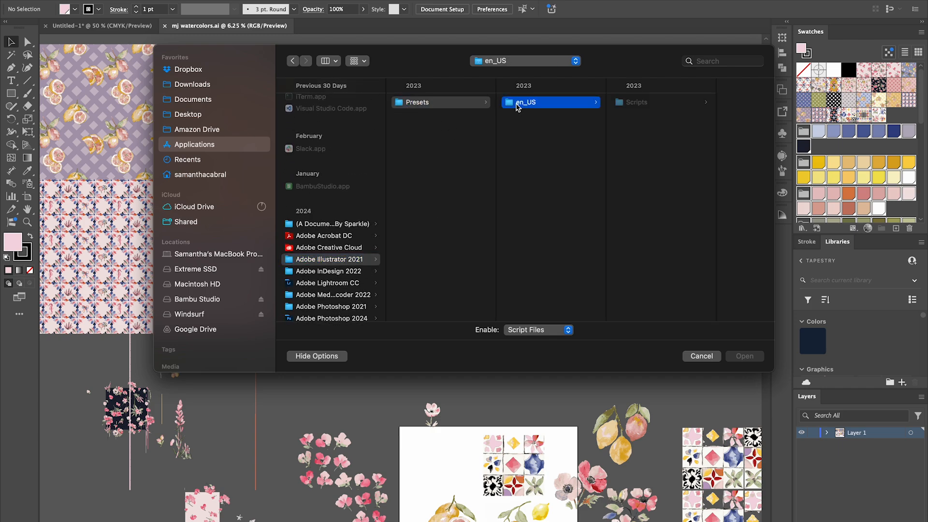
click(627, 103)
click(702, 105)
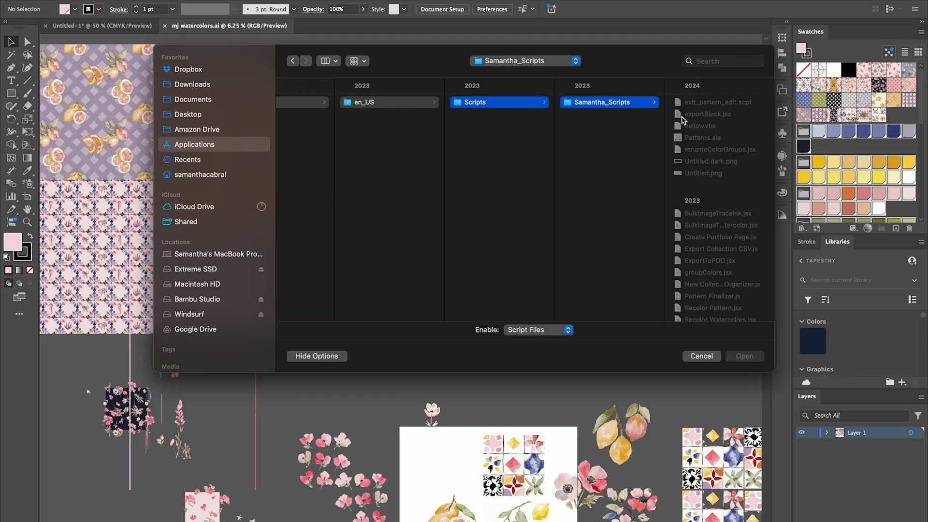
click(683, 114)
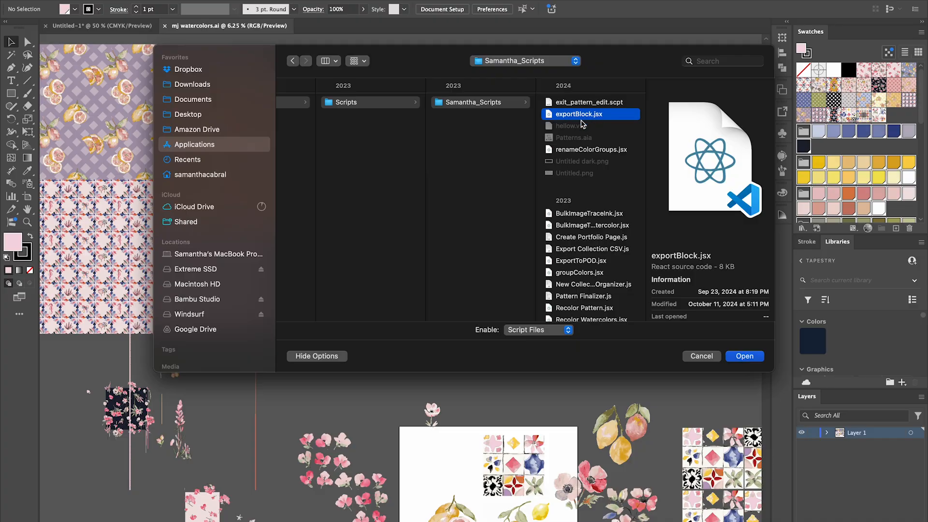
click(744, 355)
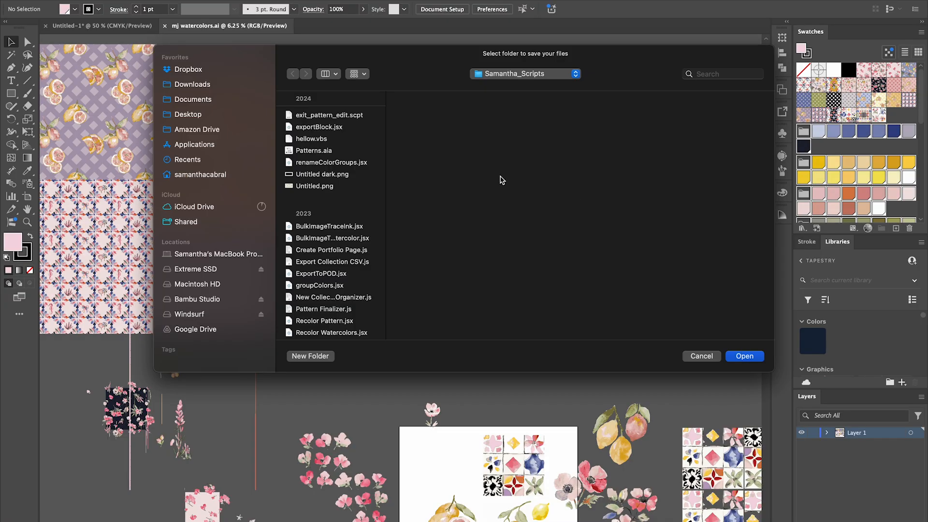
- Export the pattern swatches as JPEG into a new folder named blocks inside the Desktop's french summer folder
click(509, 75)
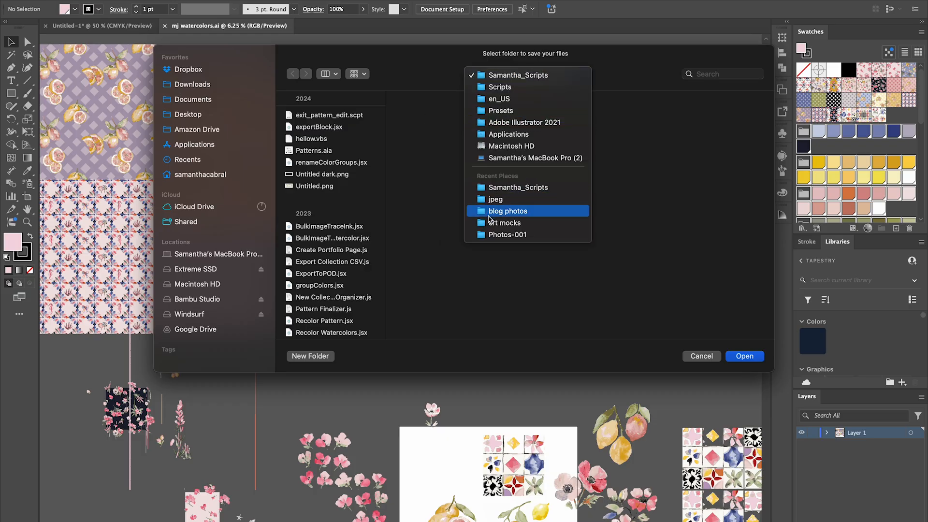
click(185, 118)
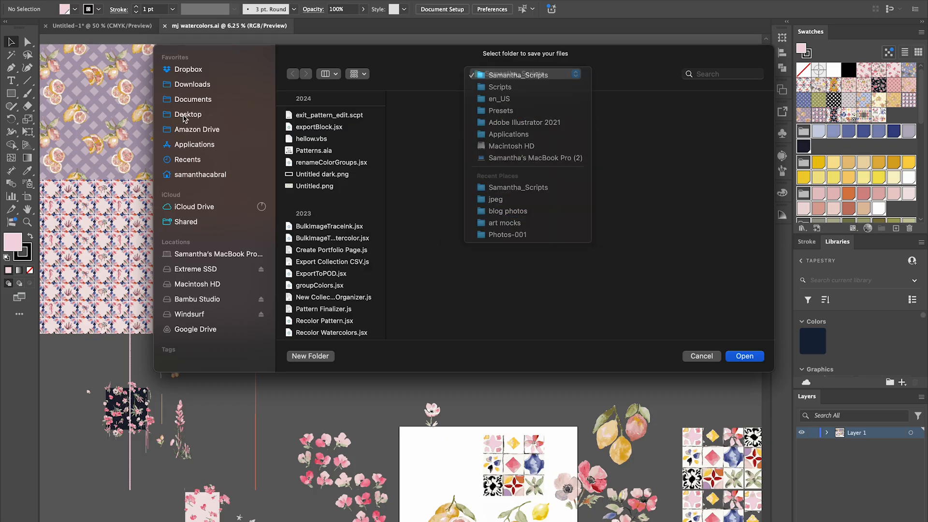
click(184, 119)
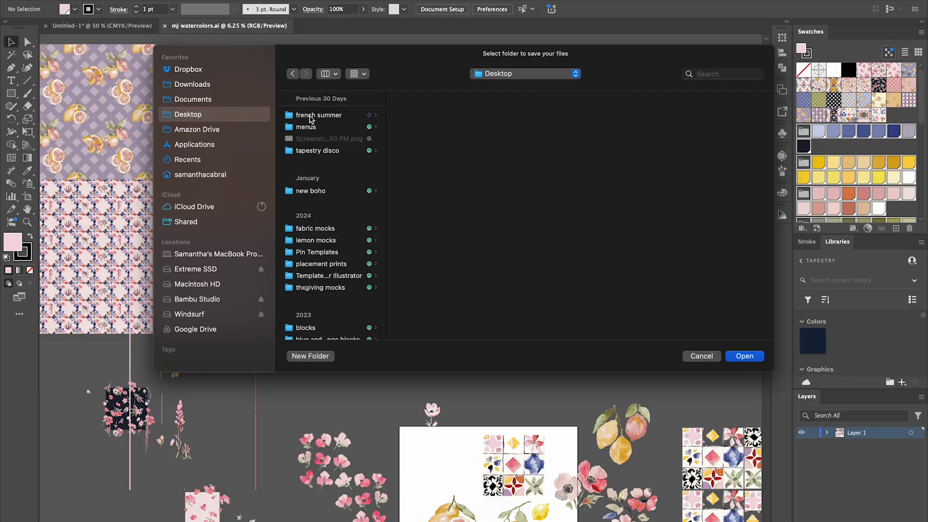
click(315, 118)
click(310, 357)
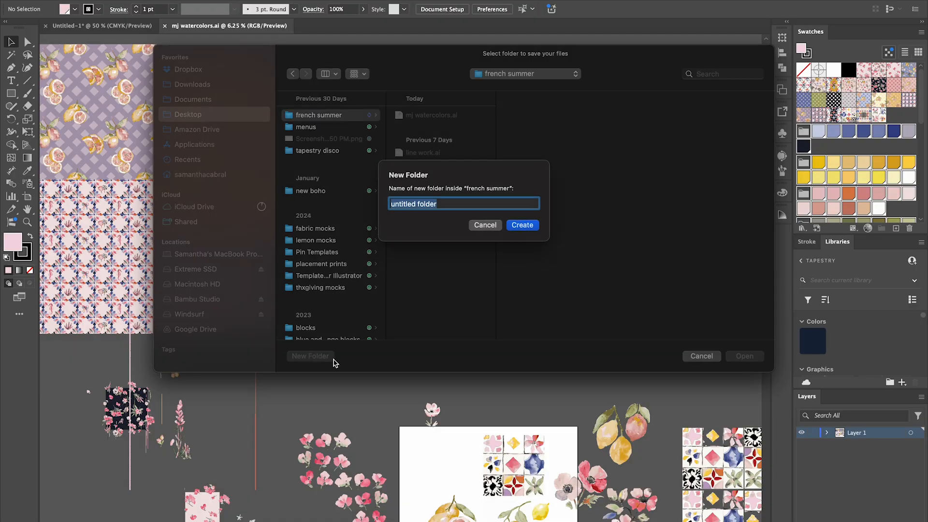
text(blocks)
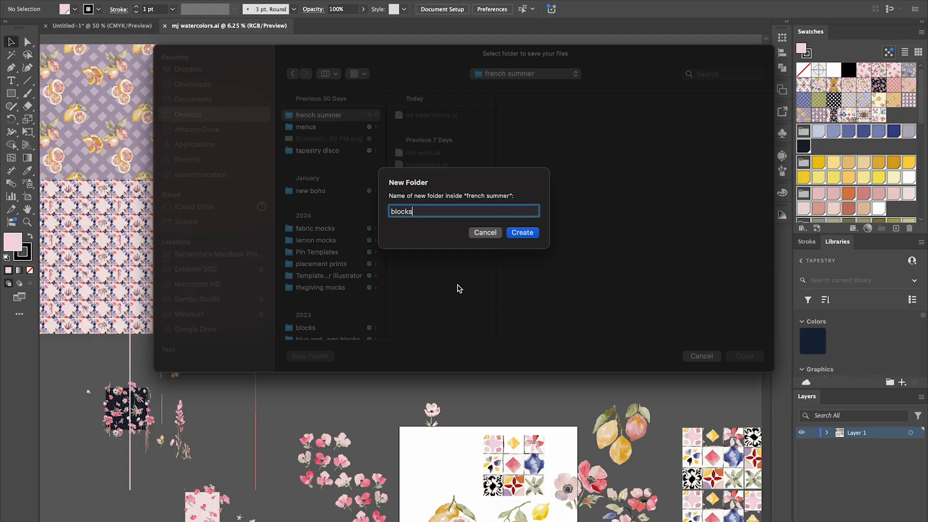
key(Return)
key(Return)
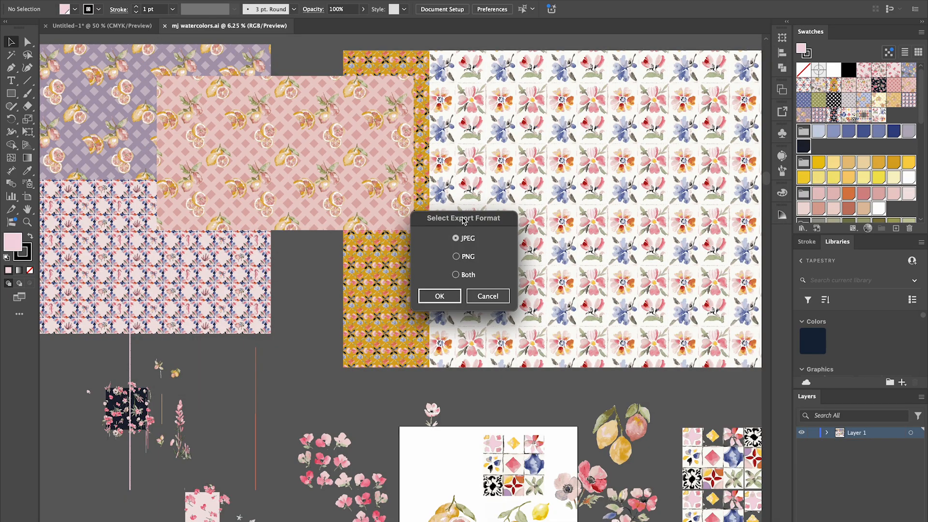
click(432, 295)
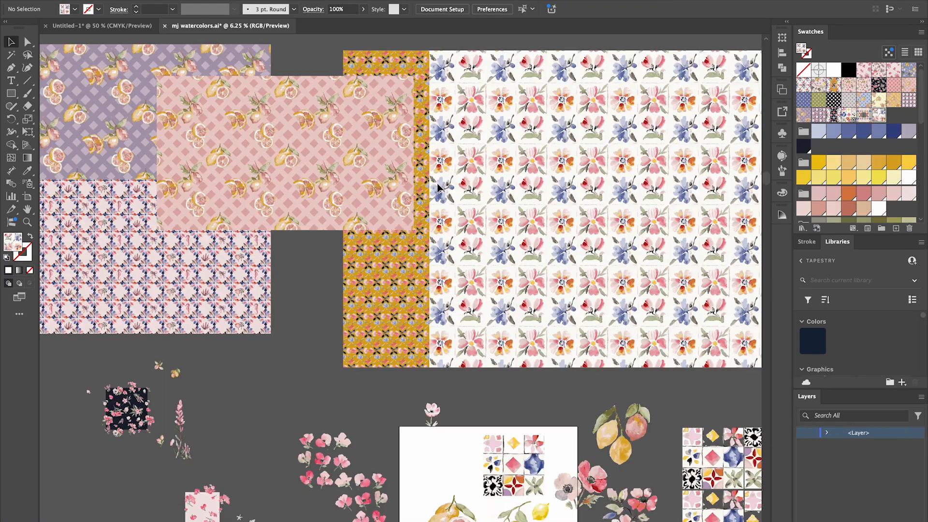
click(438, 184)
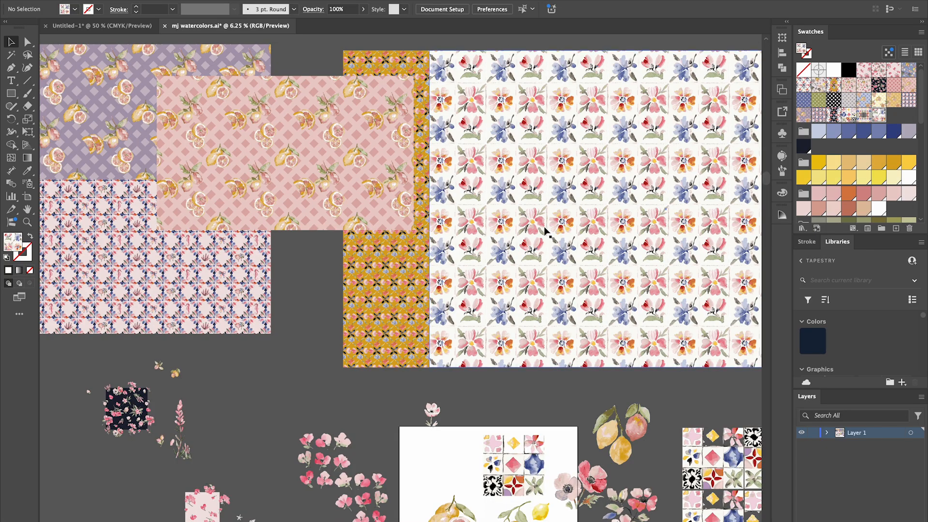
- Preview the exported pattern files in the blocks folder, from New-Pattern-Swatch-2.jpg through New-Pattern-Swatch-31.jpg, without opening any
click(77, 0)
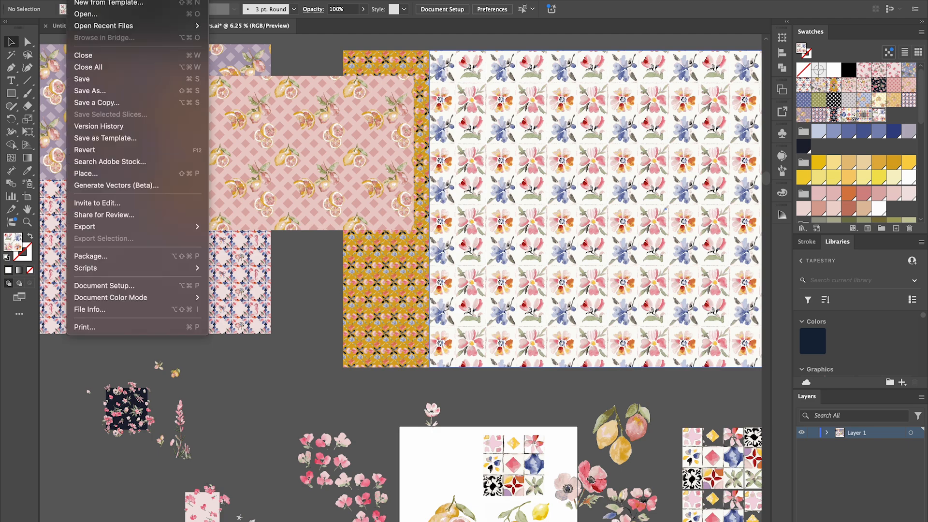
click(93, 15)
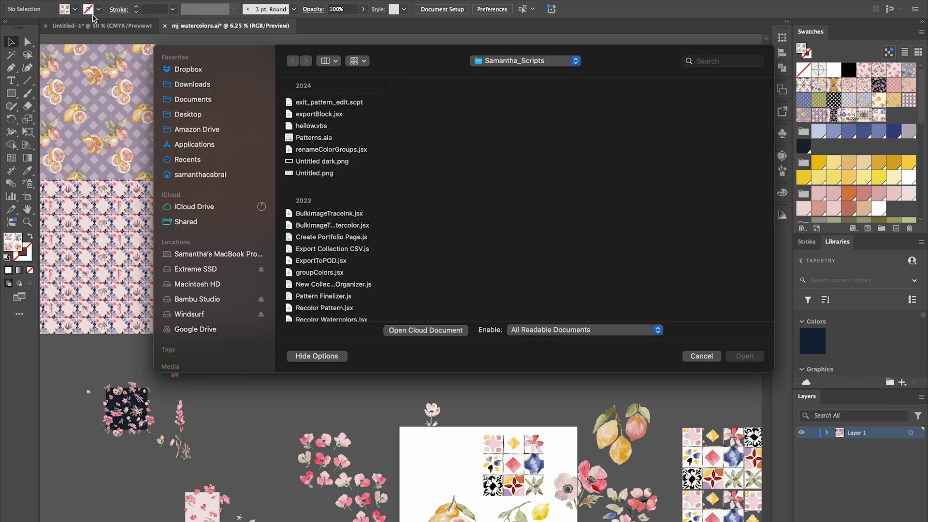
click(487, 61)
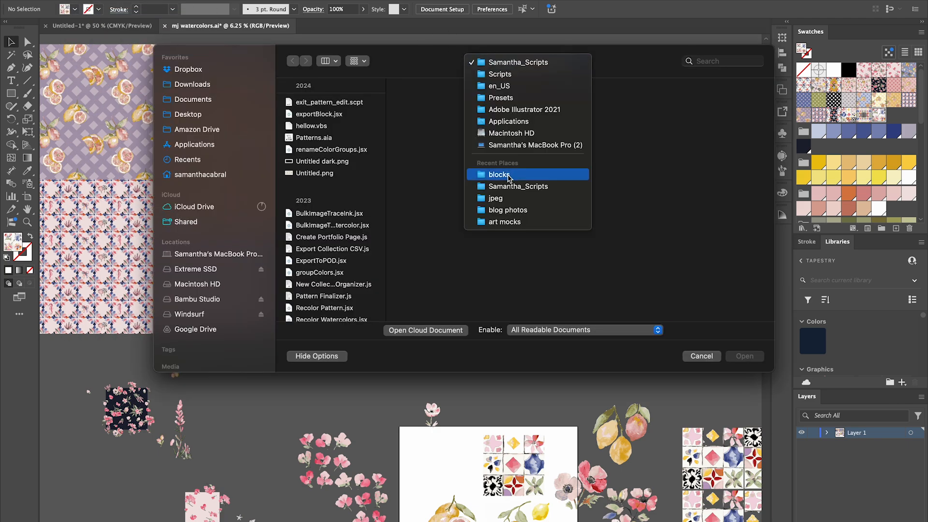
click(508, 174)
click(531, 113)
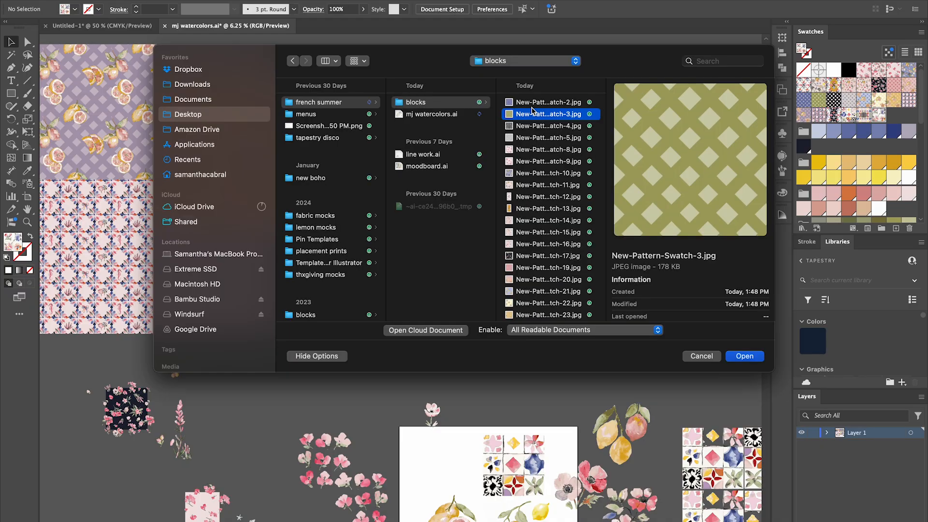
key(Up)
key(Down)
key(Down)
key(Down)
key(Down)
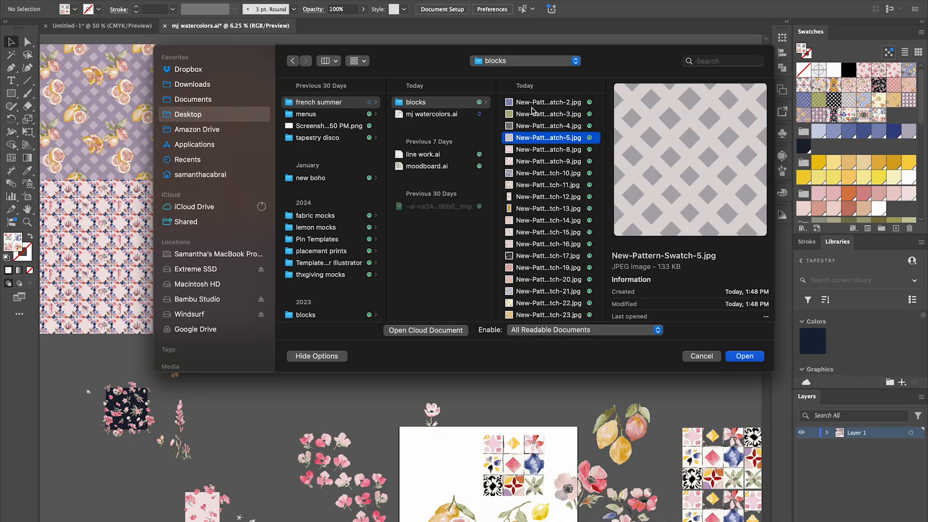
key(Down)
key(Down)
key(Down)
key(Down)
key(Down)
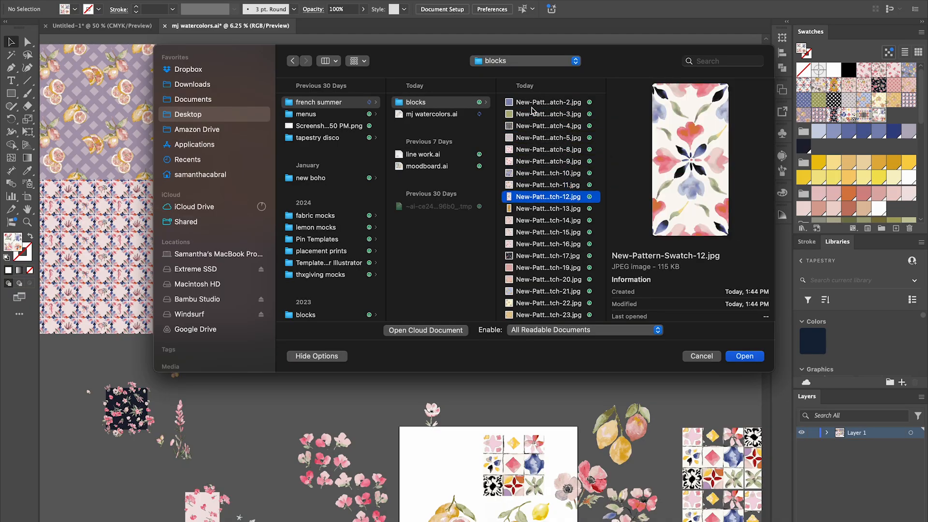
key(Down)
key(Down)
key(Down)
key(Down)
key(Down)
key(Down)
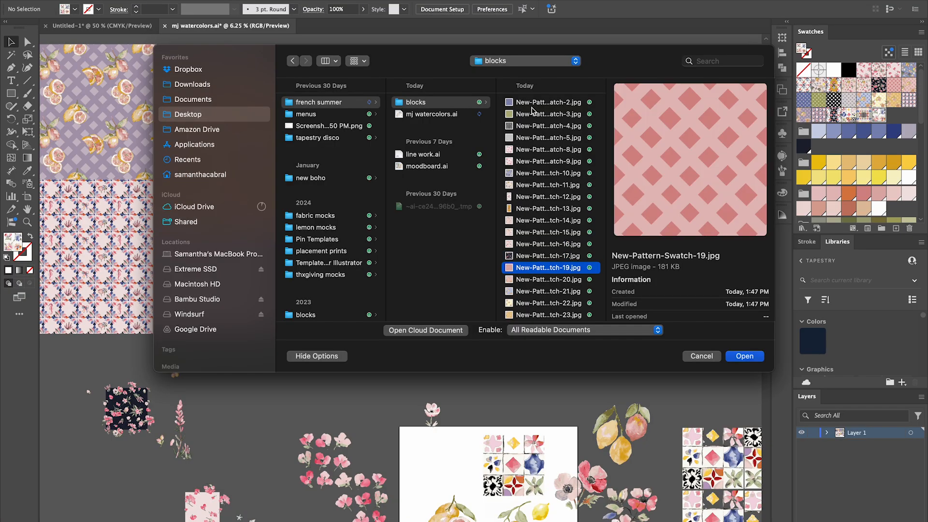
key(Down)
key(Down)
key(Down)
key(Down)
key(Down)
key(Down)
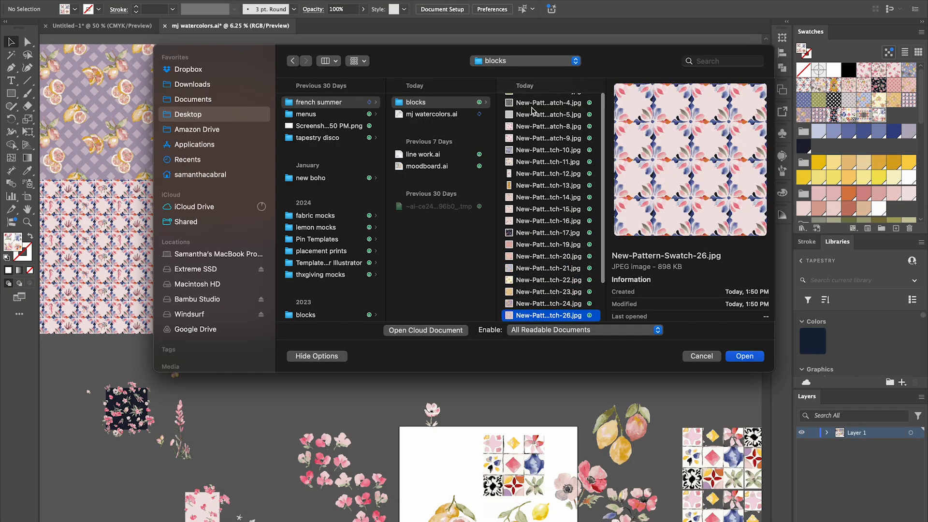
key(Down)
key(Down)
key(Down)
key(Down)
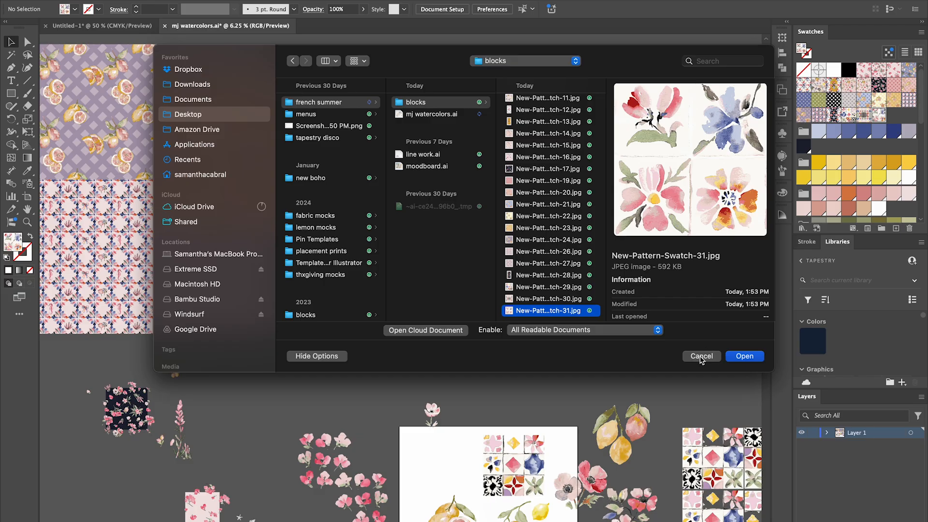
click(702, 357)
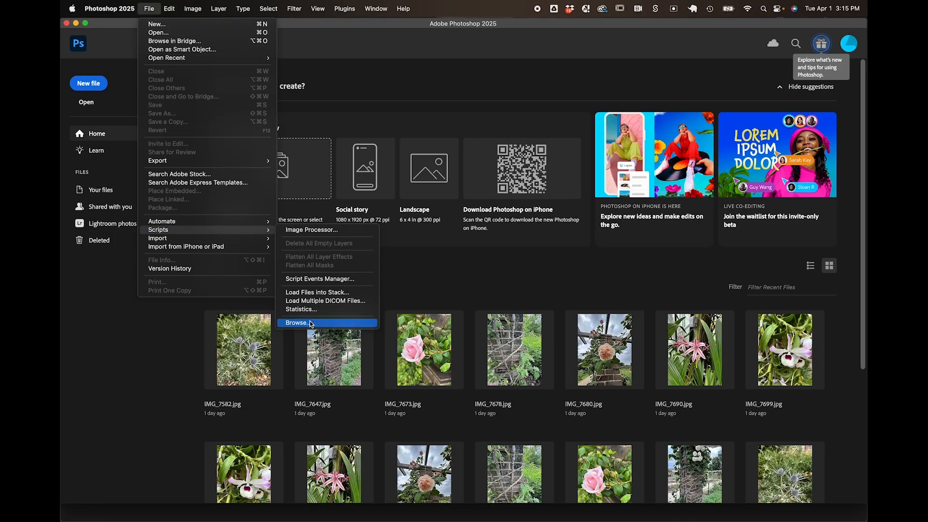
- Run the script fabric-mocks.jsx from the Samantha Scripts folder in Adobe Photoshop 2021's preset scripts
click(311, 323)
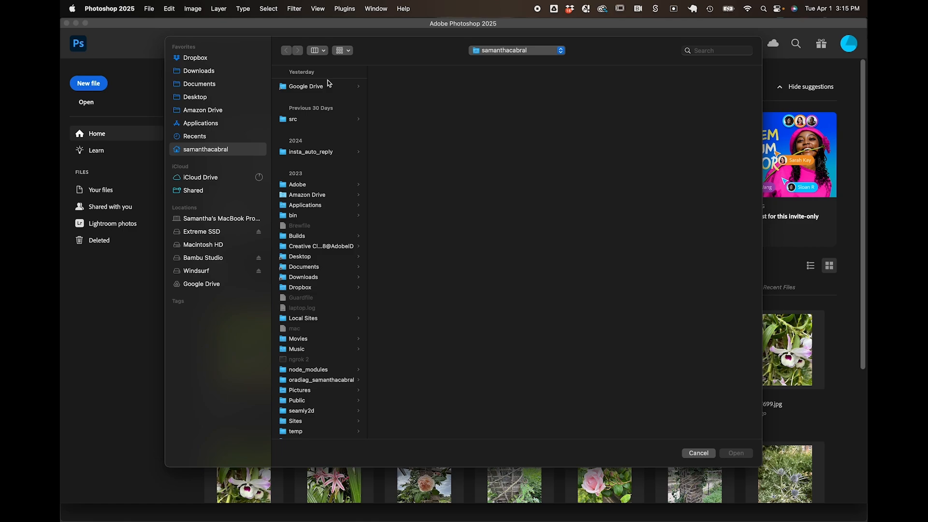
click(190, 127)
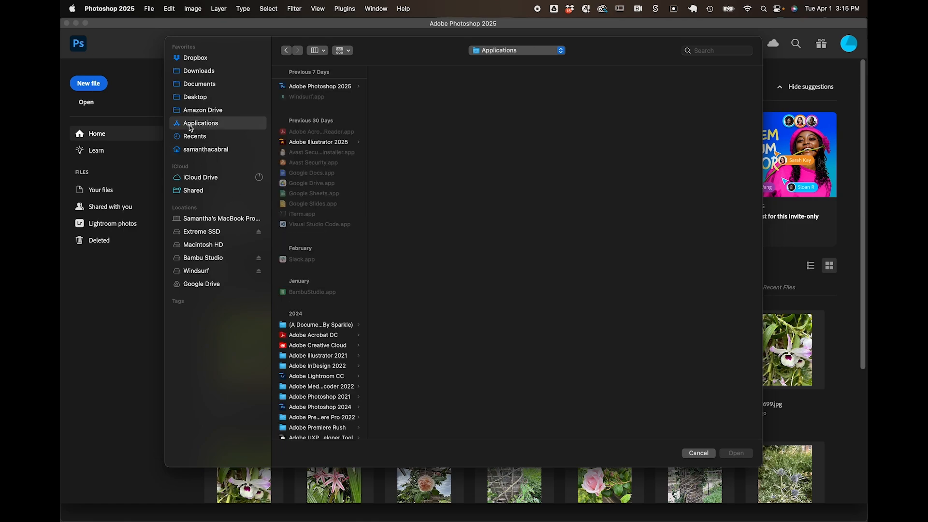
click(312, 397)
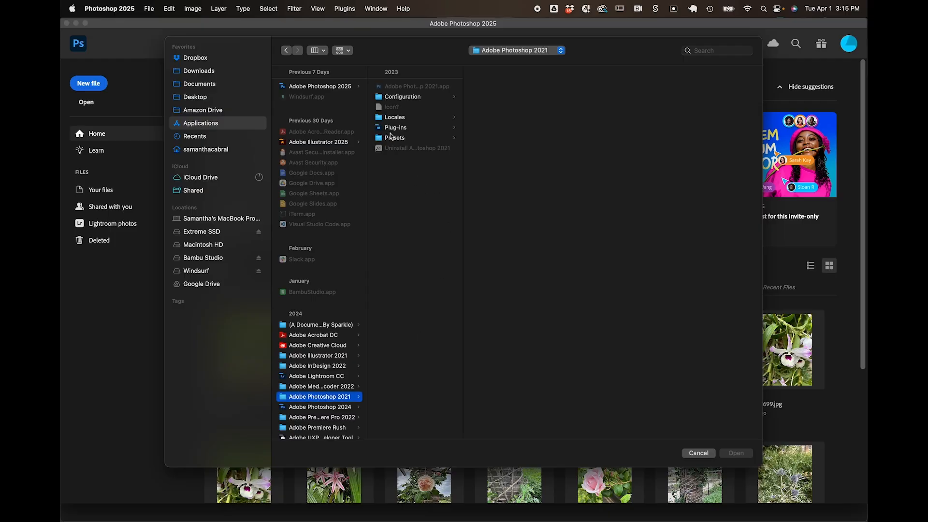
click(392, 138)
scroll(510, 412, down, 1)
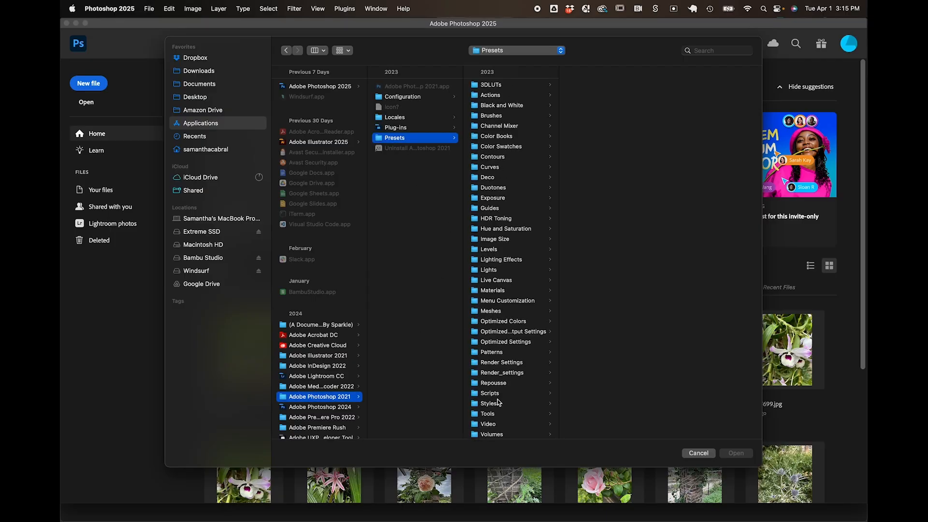
click(493, 394)
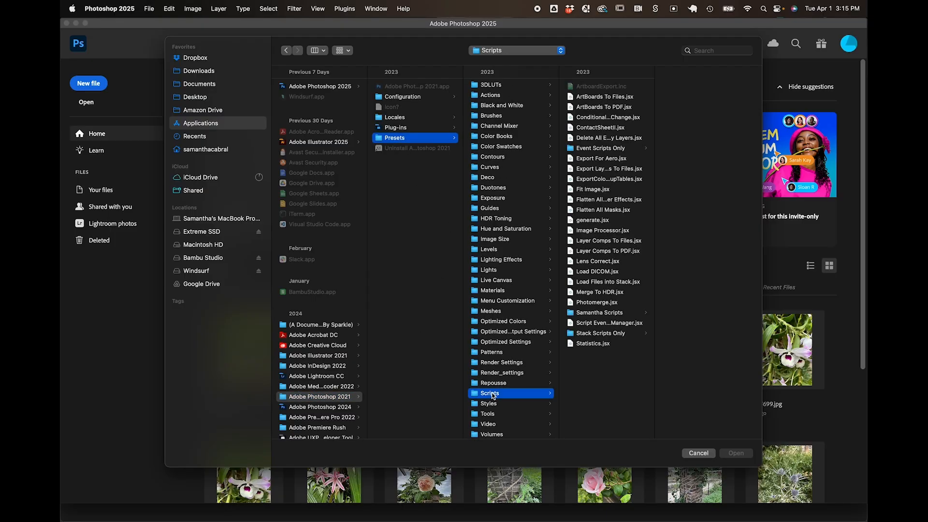
click(600, 313)
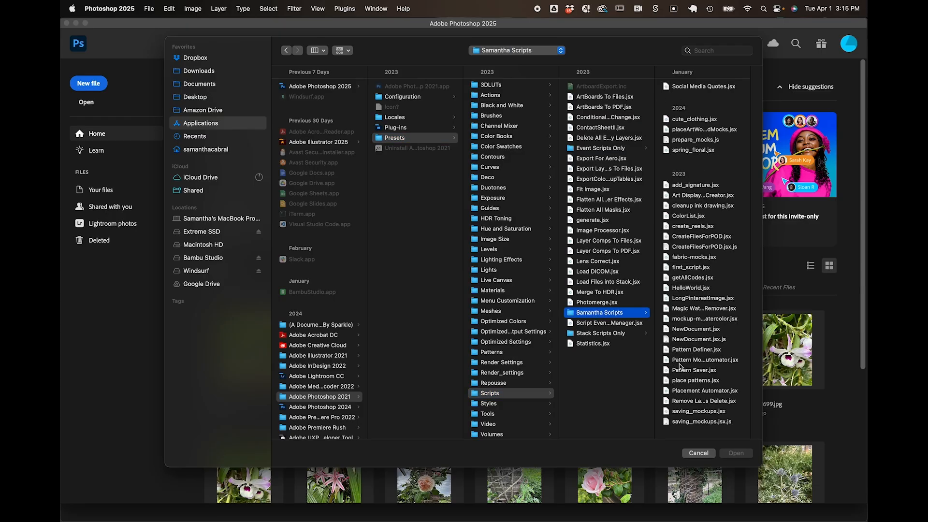
click(689, 258)
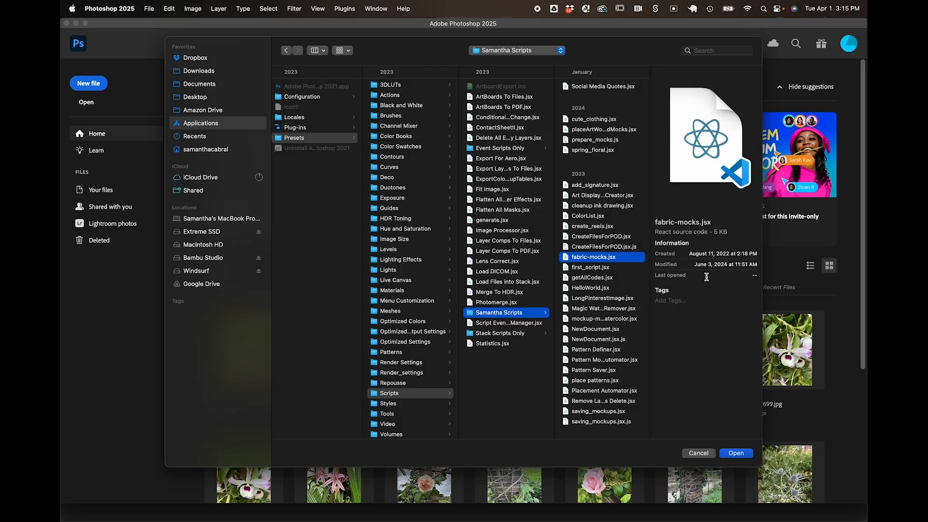
key(Return)
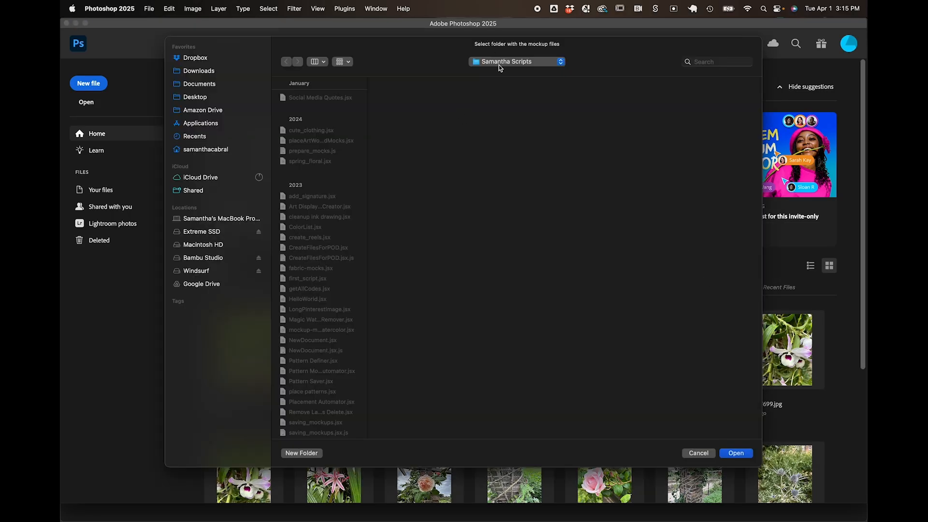
- Choose the closeup crumpled fabric mockup folder from Fabric-Mockups-Bundle, under bought mockups on the Extreme SSD, as the mockup source
click(212, 235)
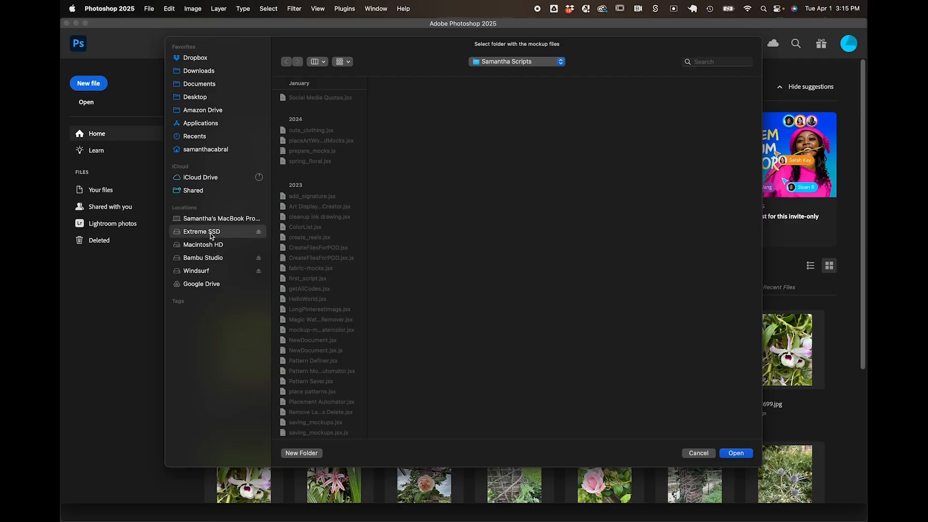
click(306, 152)
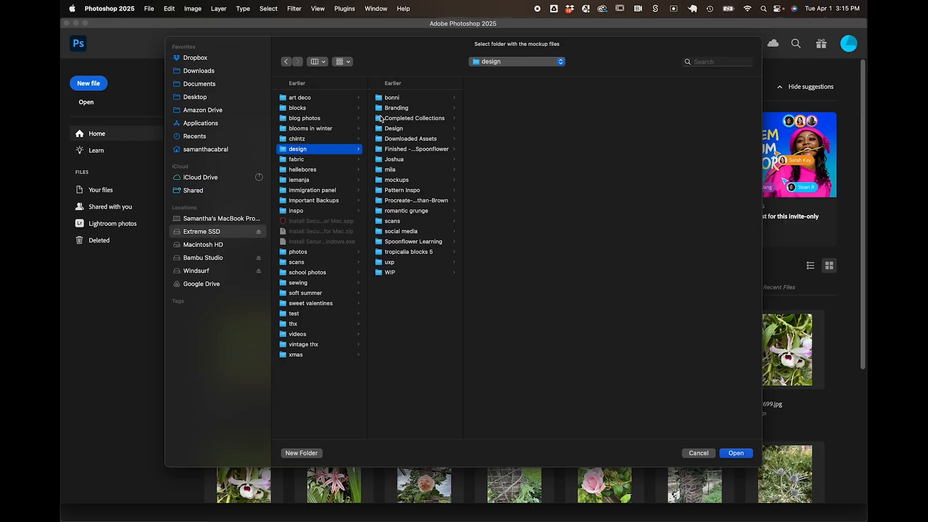
click(396, 180)
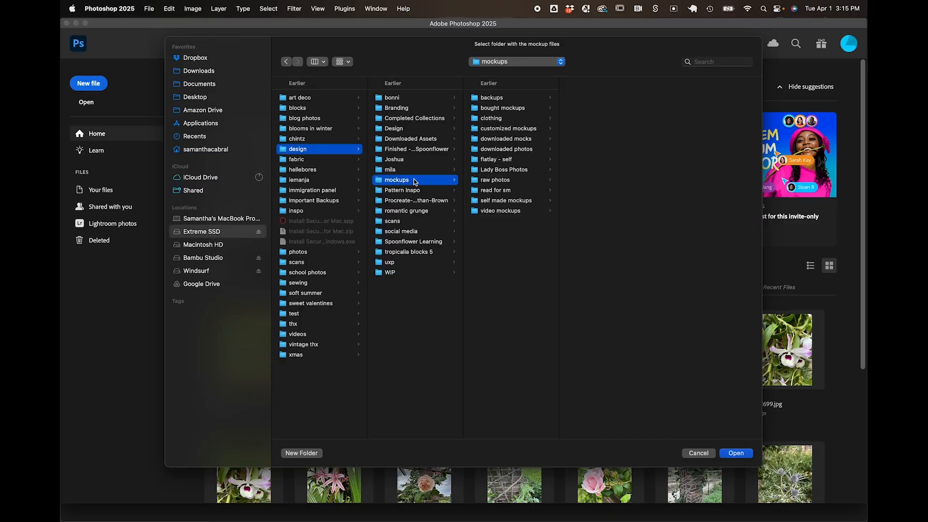
click(498, 129)
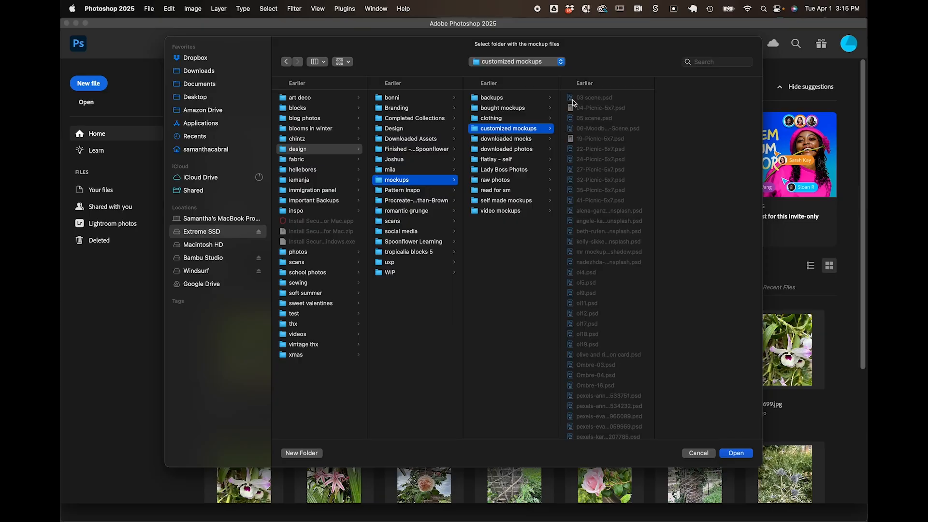
click(485, 140)
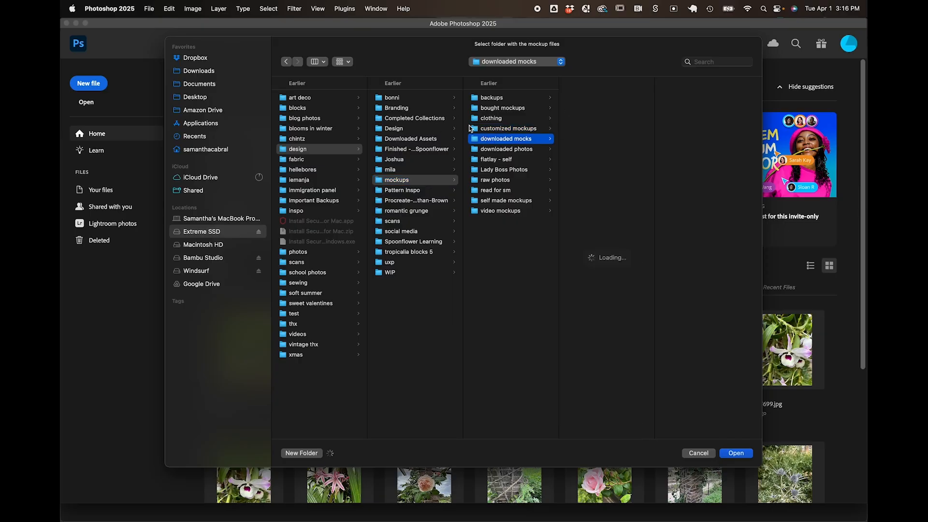
click(485, 108)
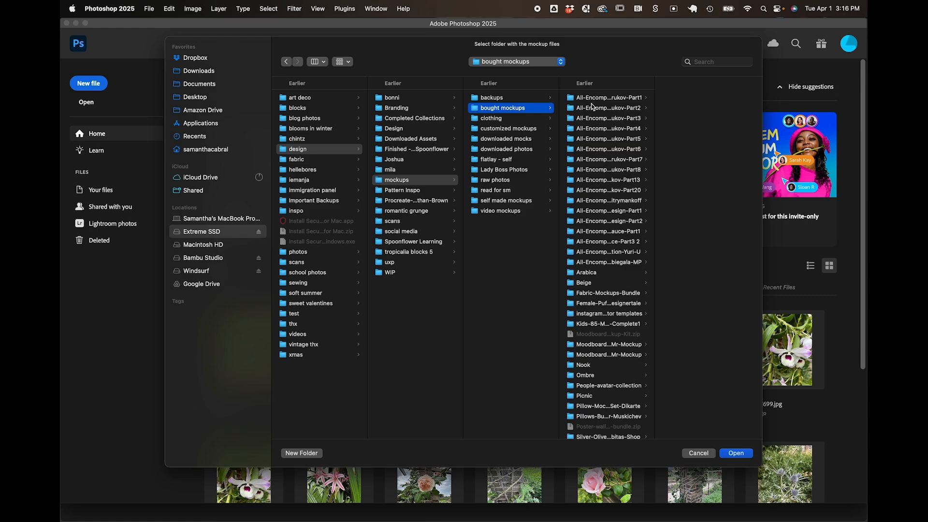
click(594, 294)
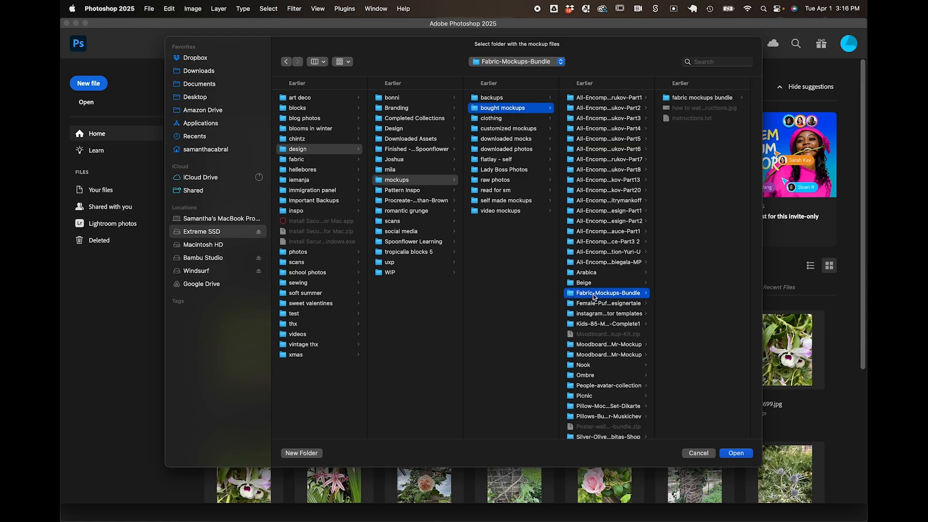
click(699, 99)
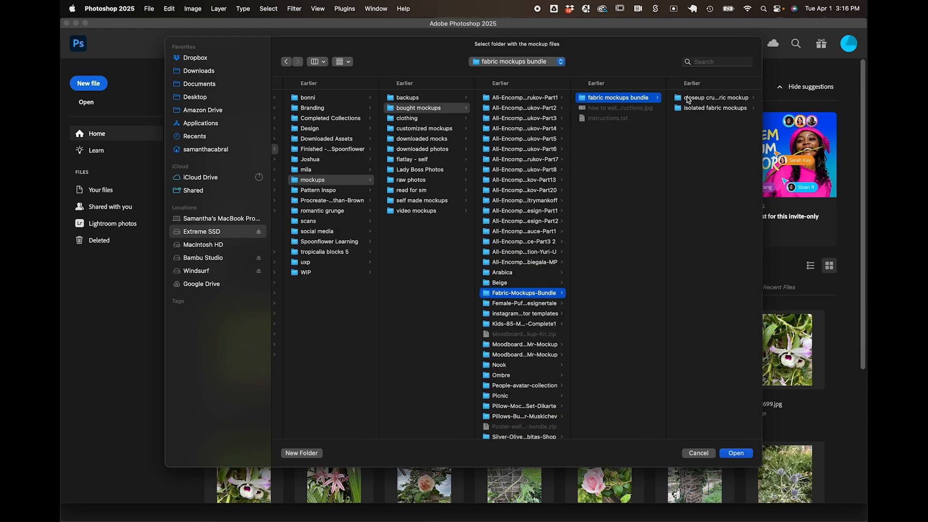
click(689, 98)
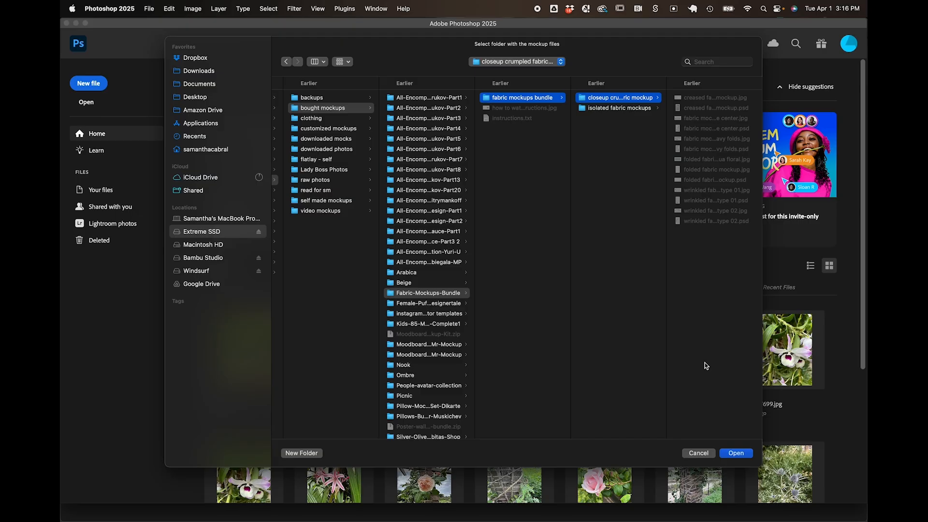
double_click(600, 99)
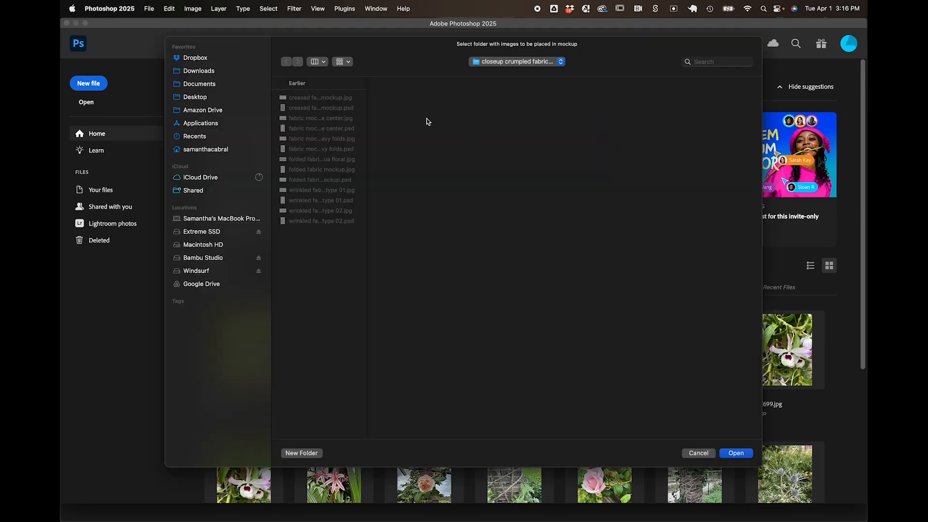
- Choose the blocks folder inside the Desktop's french summer folder as the images to place in the mockups
click(497, 62)
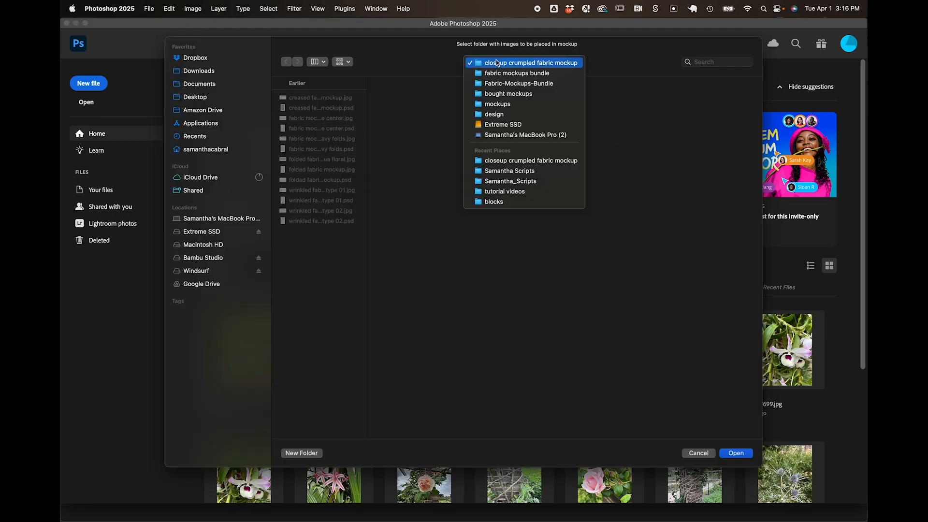
click(494, 203)
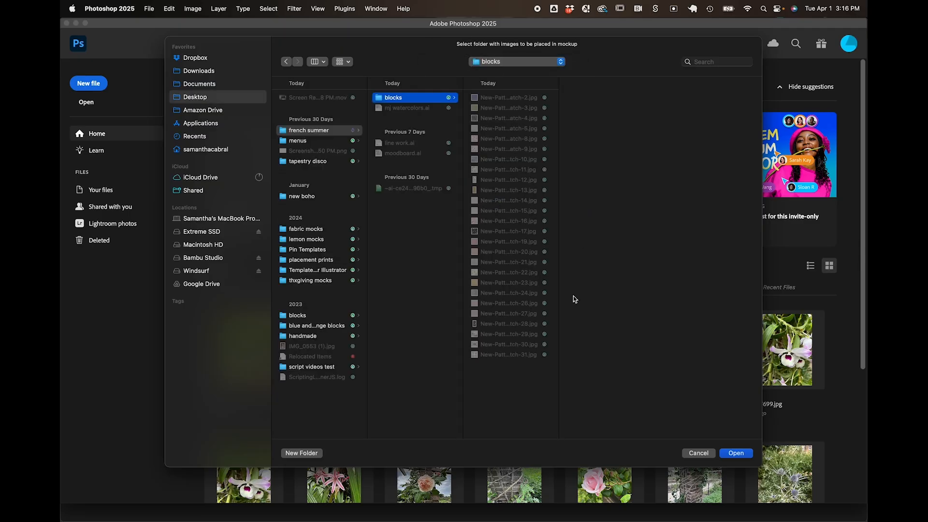
click(736, 454)
- Save the mockup files into a new folder named fabric mocks inside the french summer folder
click(495, 63)
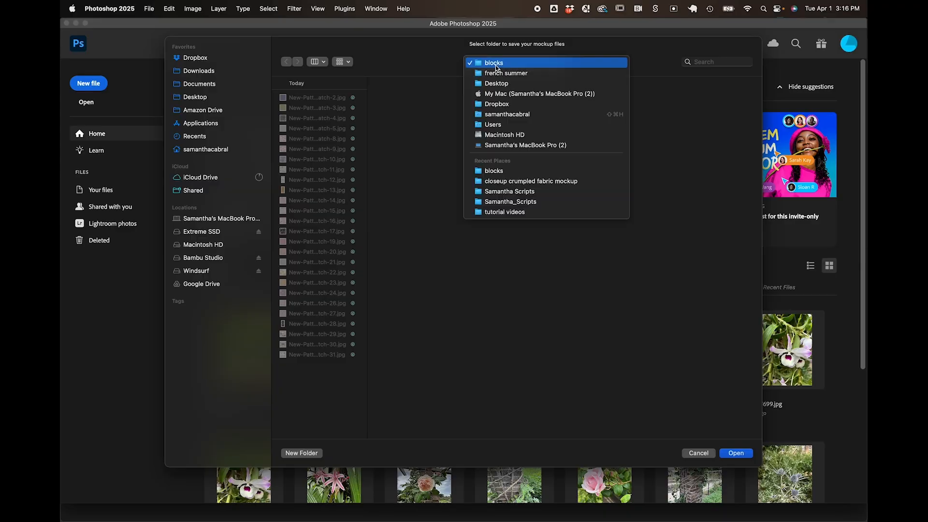
click(496, 74)
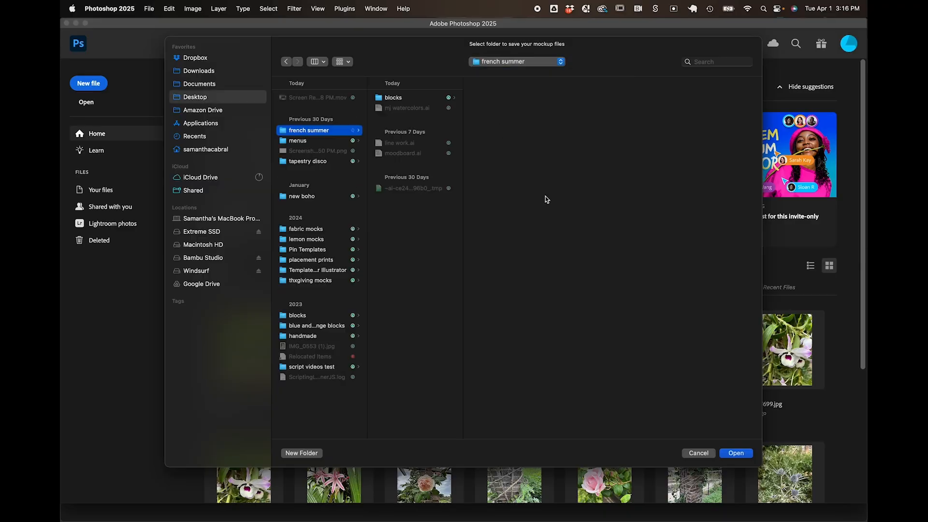
click(311, 454)
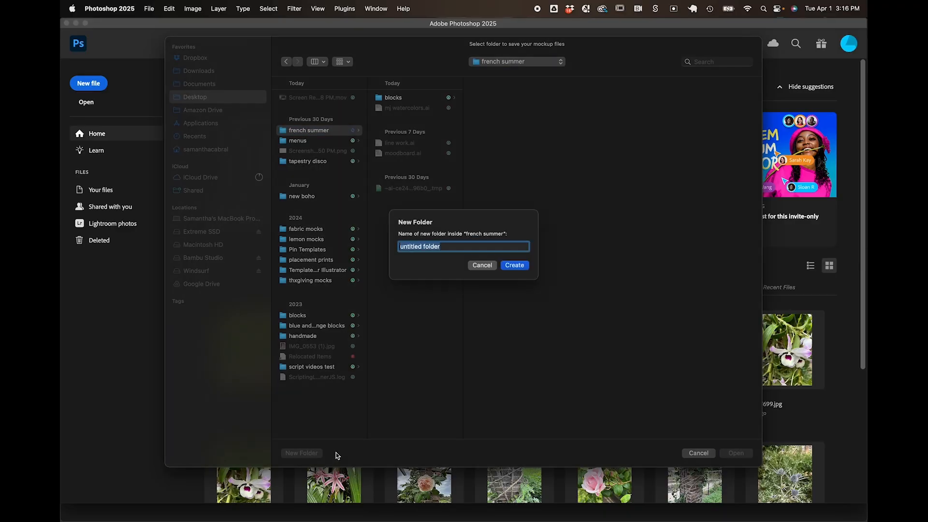
text(fabric m)
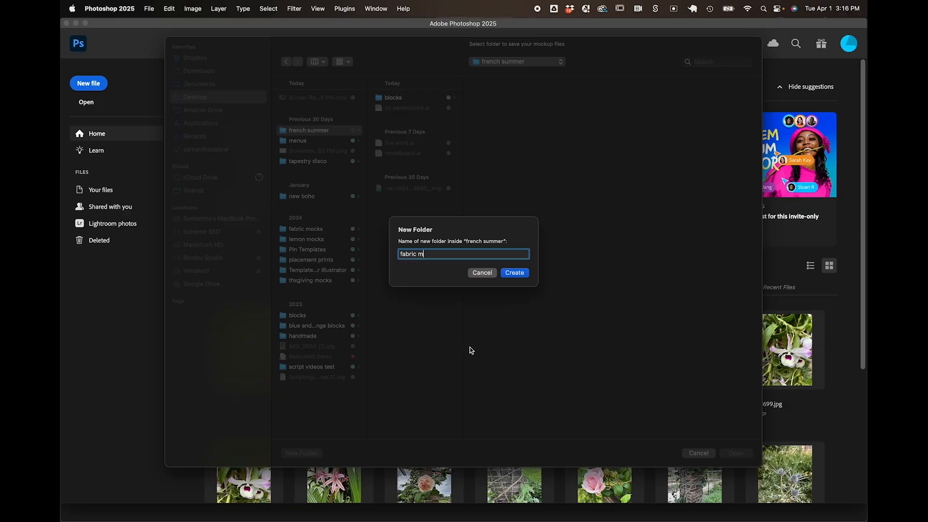
text(ocks)
key(Return)
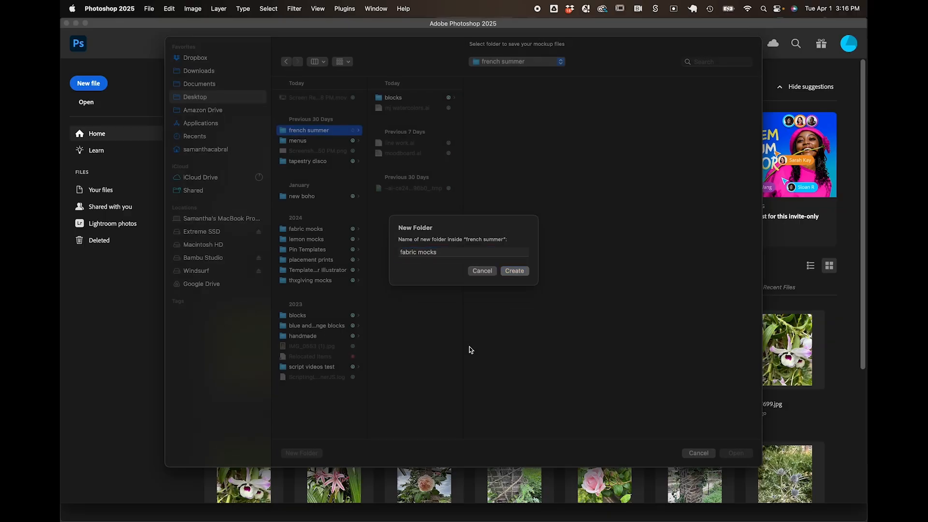
key(Return)
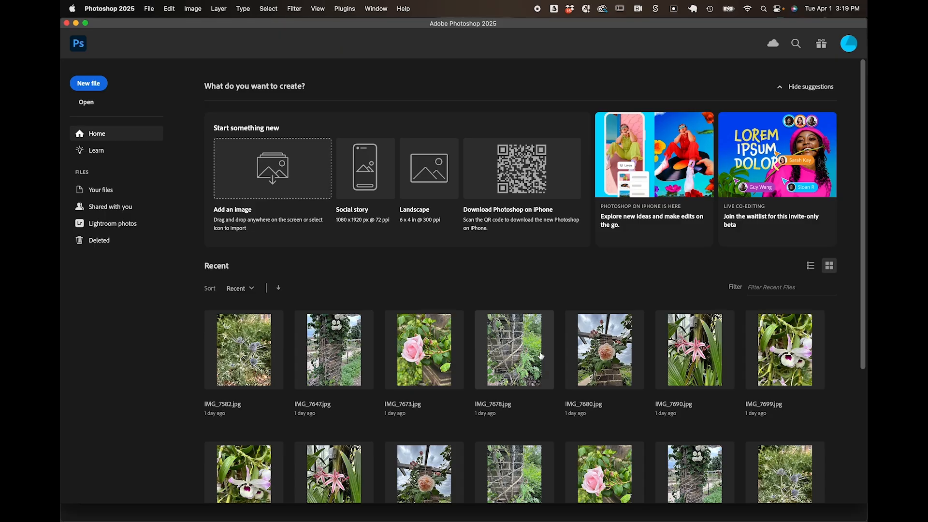
- Preview the generated mockups in the french summer fabric mocks folder, from New-Pattern-Swatch-2.jpg through New-Pattern-Swatch-31.jpg, without opening any
click(150, 9)
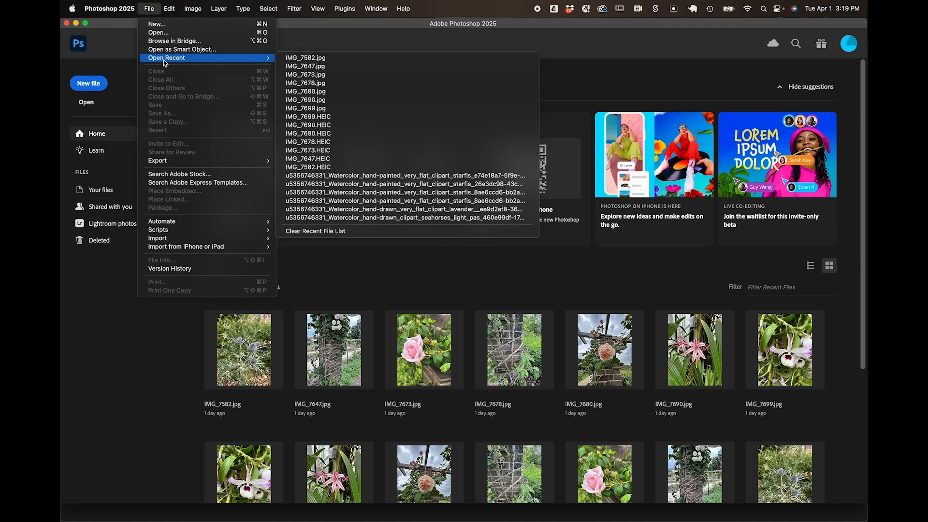
click(156, 33)
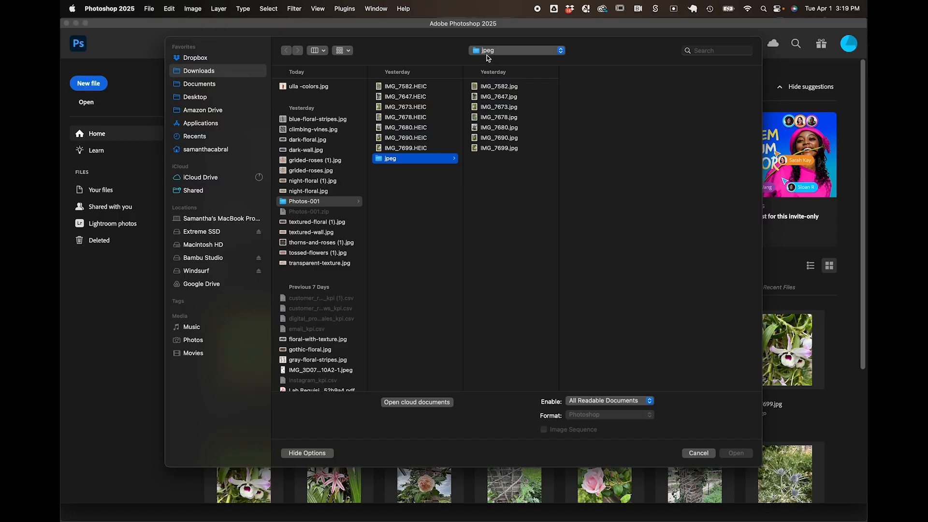
click(485, 55)
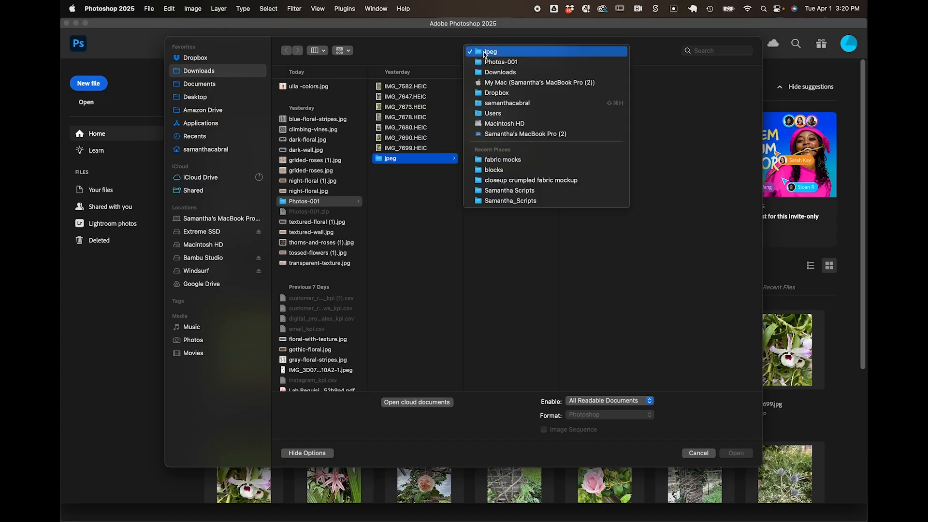
click(508, 158)
click(506, 88)
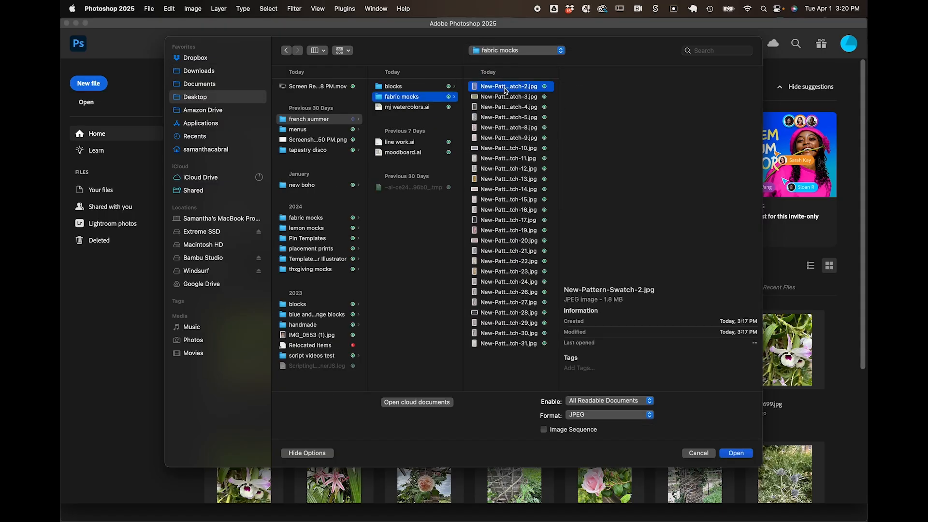
key(Down)
key(Down)
key(Down)
key(Down)
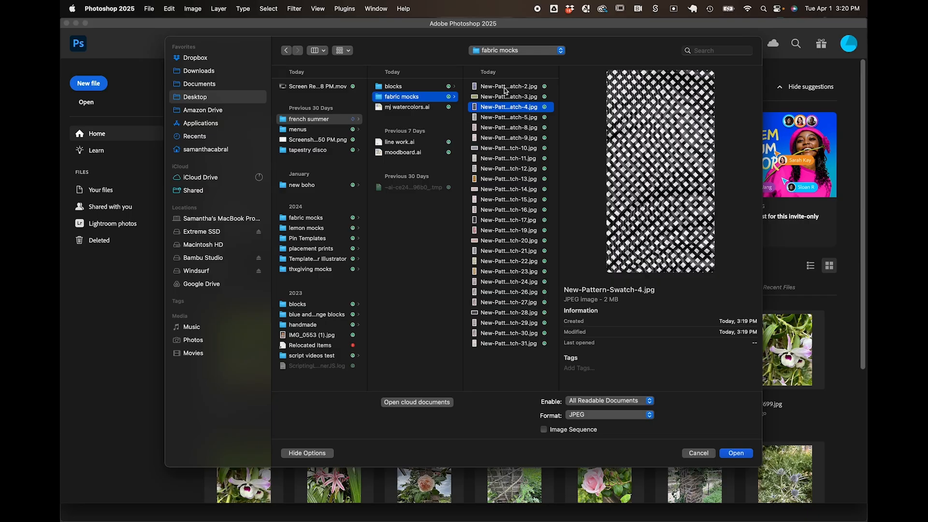
key(Down)
key(Down)
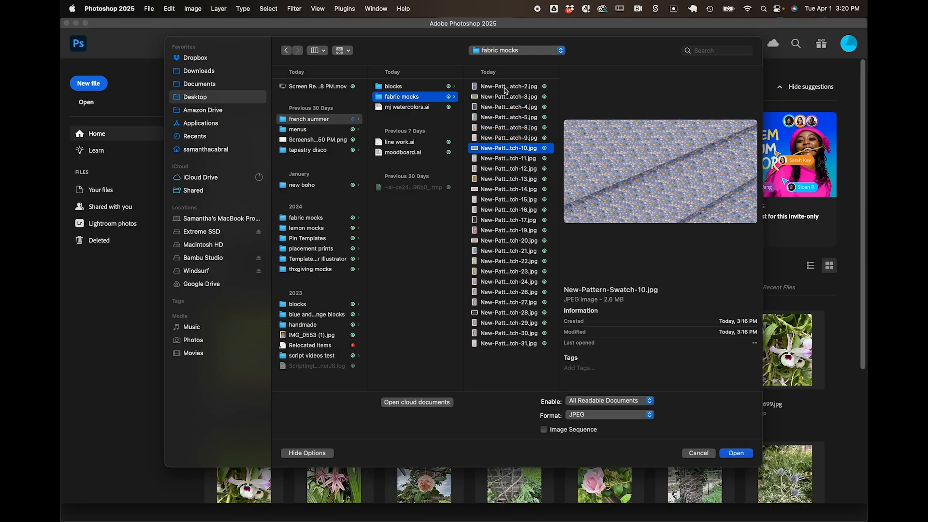
key(Down)
key(Down)
key(Down)
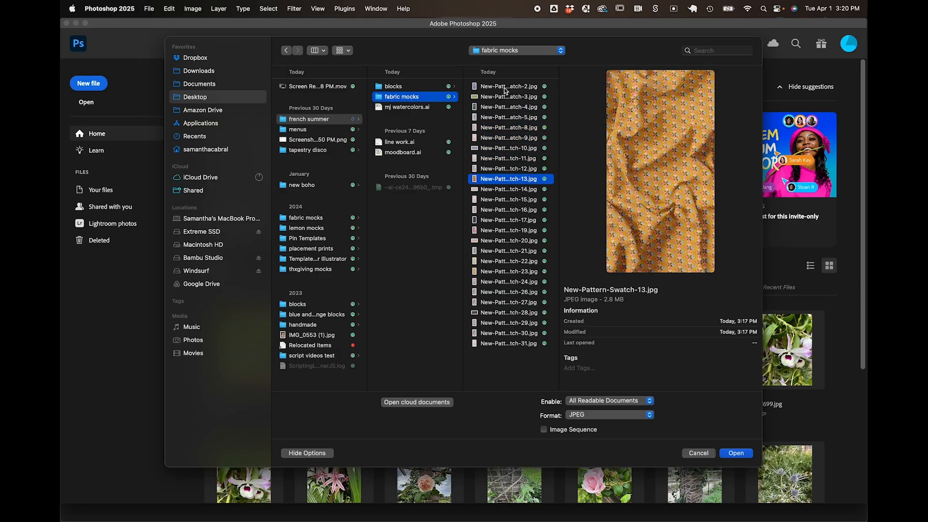
key(Down)
key(Down)
key(Down)
key(Down)
key(Down)
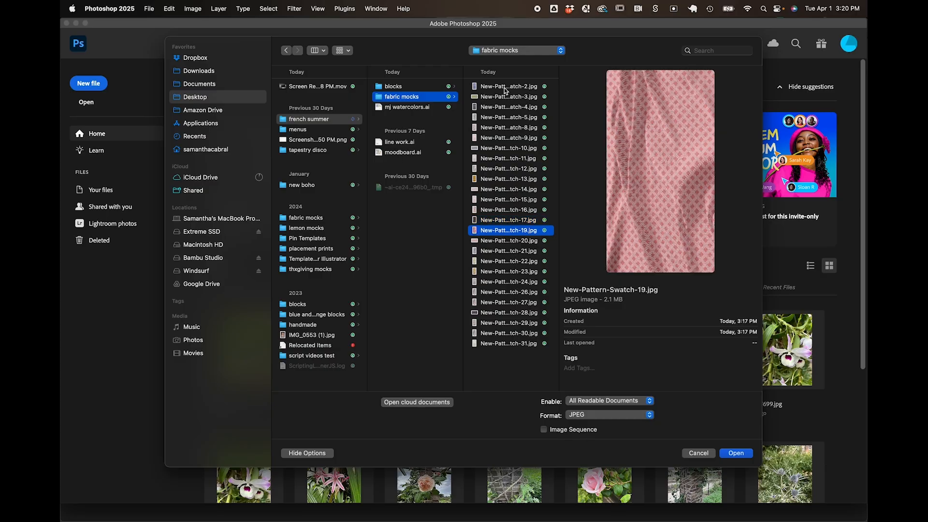
key(Down)
key(Down)
key(Down)
key(Down)
key(Down)
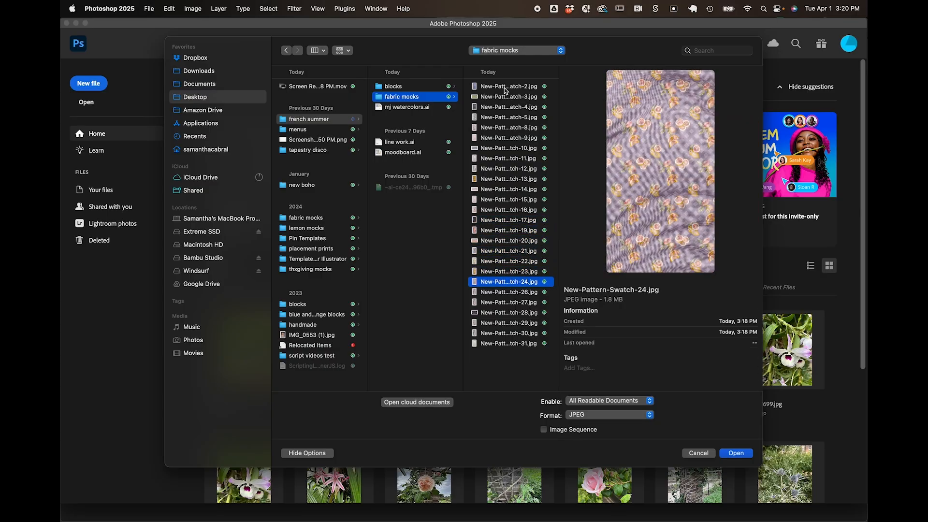
key(Down)
key(Down)
key(Down)
key(Down)
key(Down)
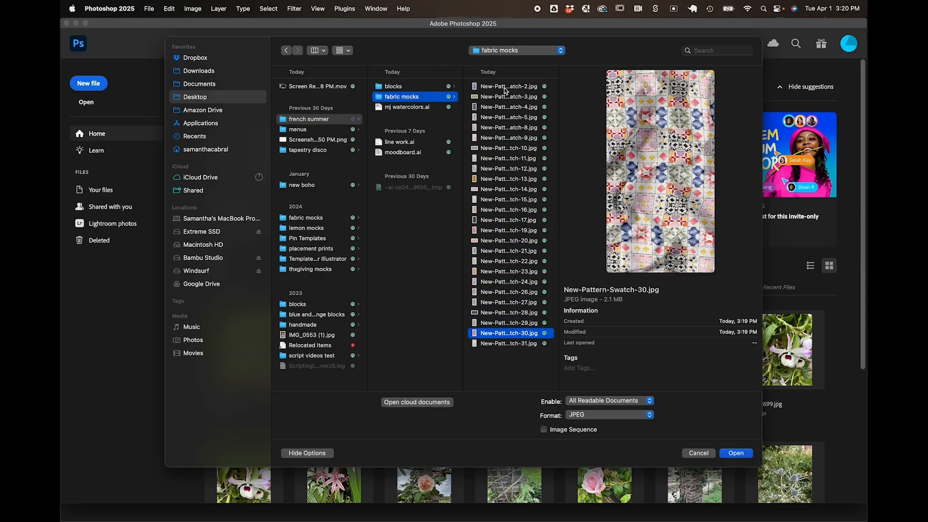
key(Down)
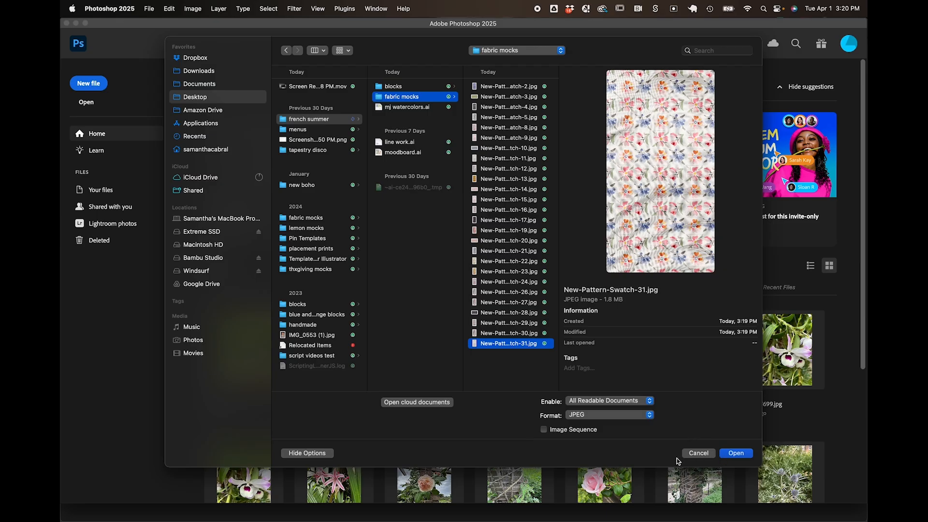
click(691, 455)
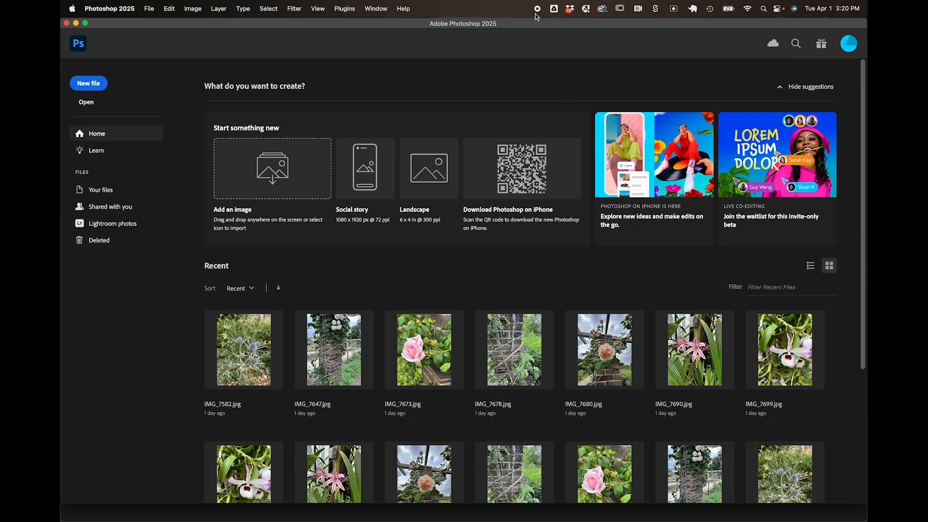